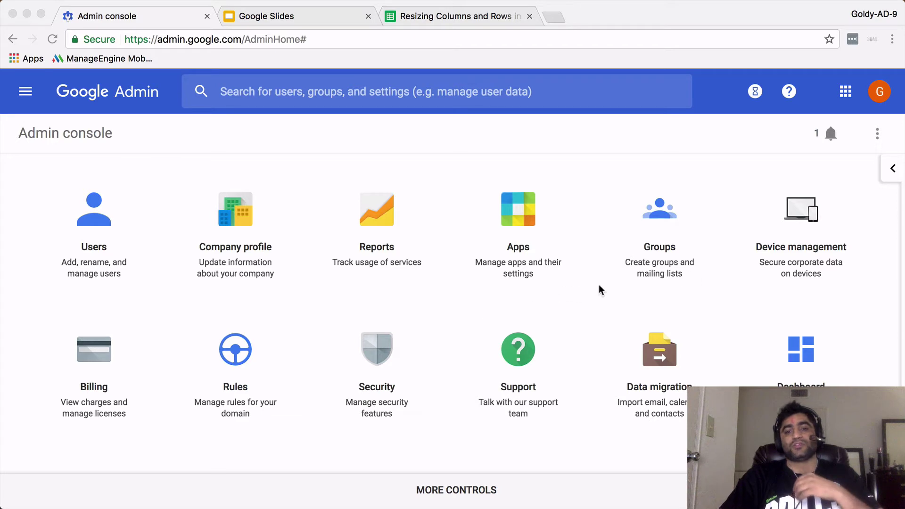
Go to Devices > Chrome management in the Admin console.
click(736, 177)
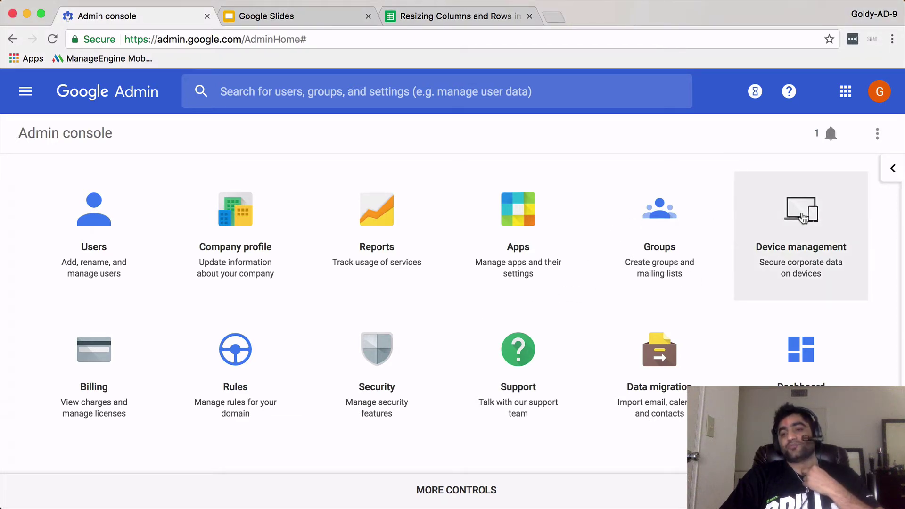
click(27, 93)
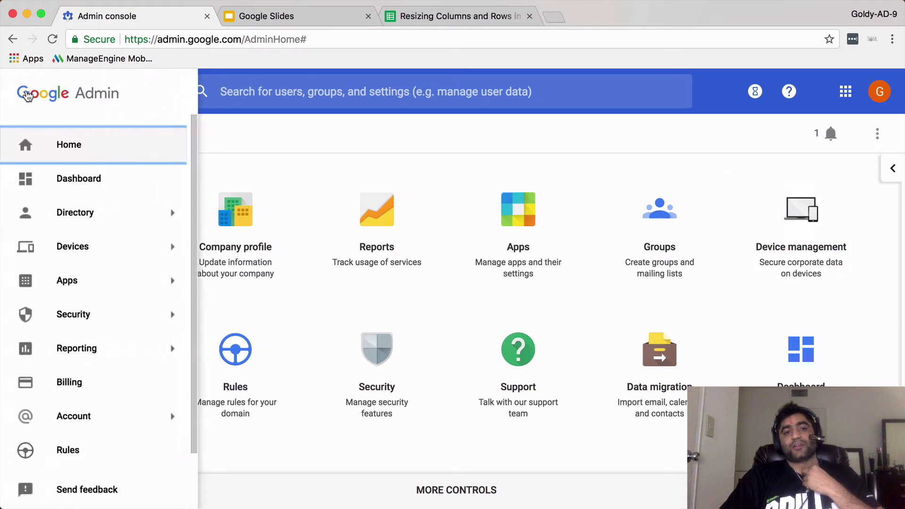
mouse_move(79, 246)
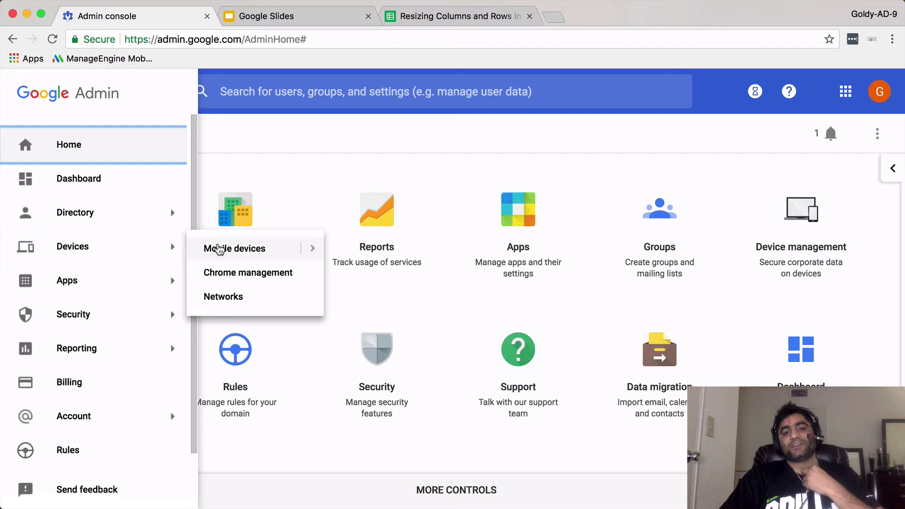
click(234, 277)
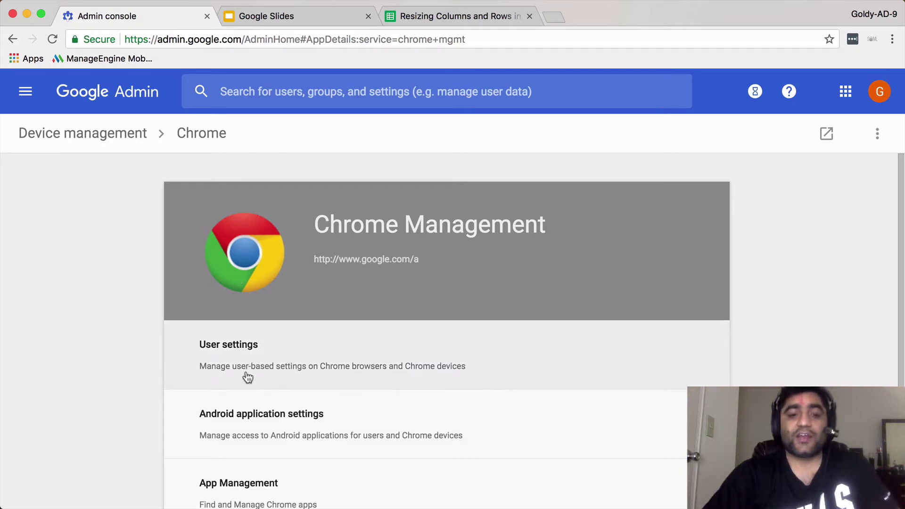
Open Chrome User settings and reveal the Managed Bookmarks folder name, URL and name fields.
click(245, 351)
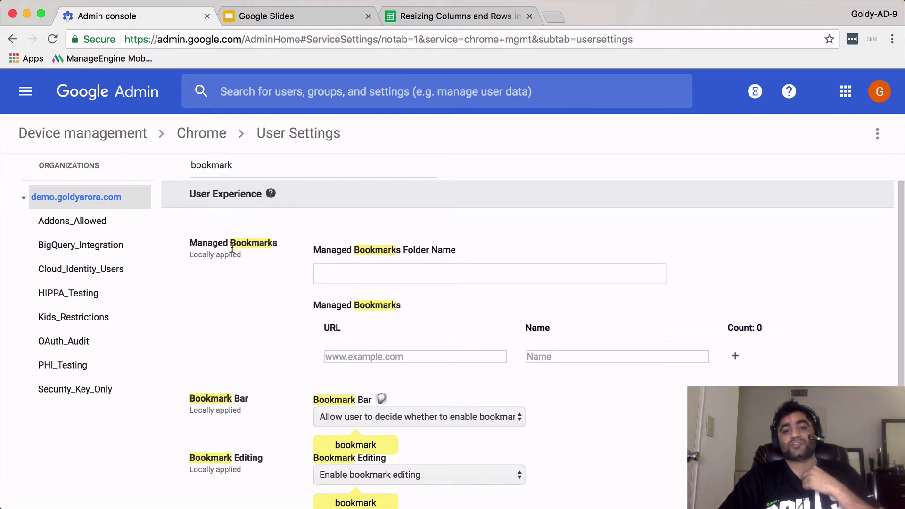
click(341, 269)
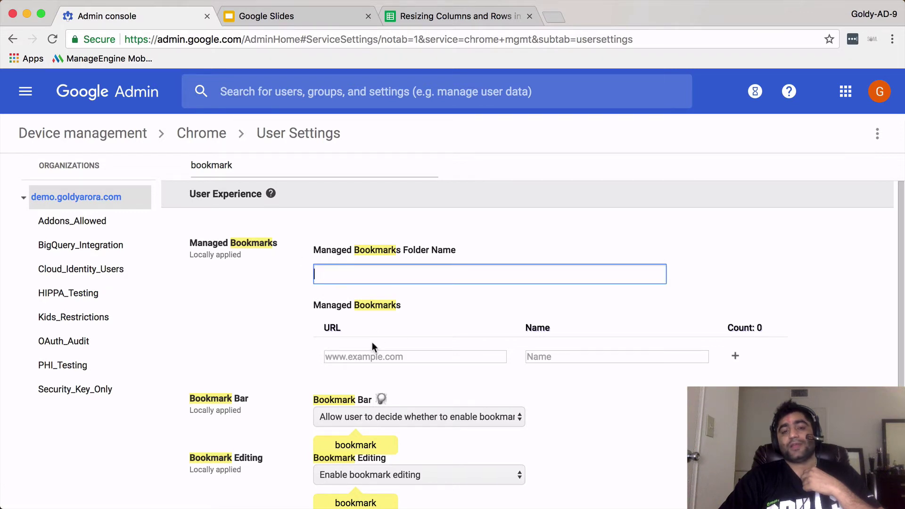
click(371, 355)
click(533, 358)
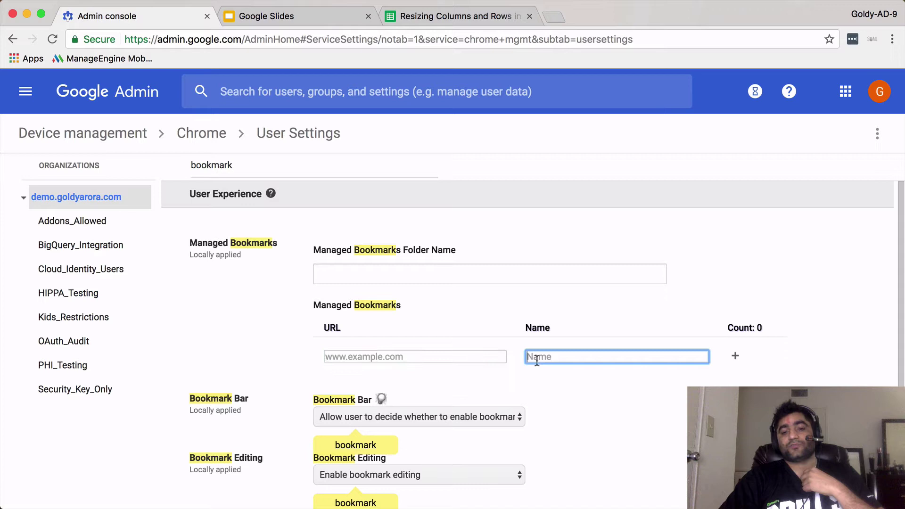
click(427, 278)
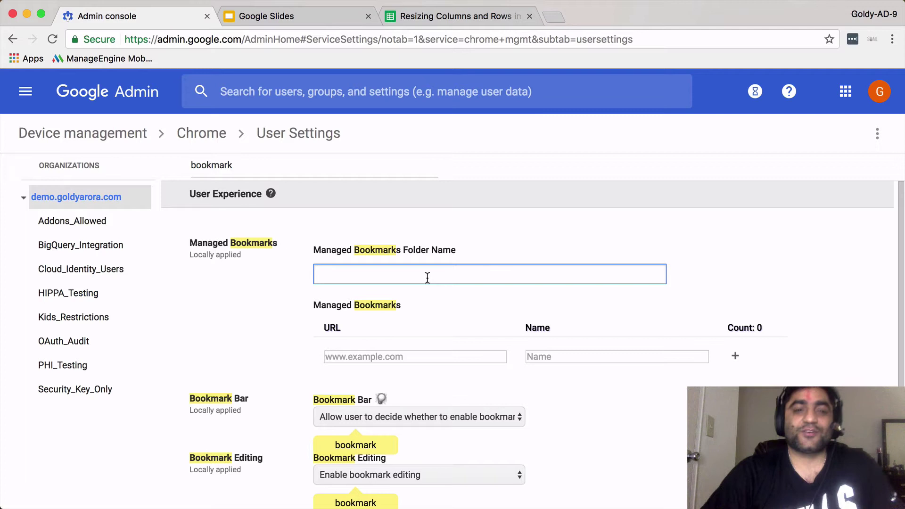
click(83, 198)
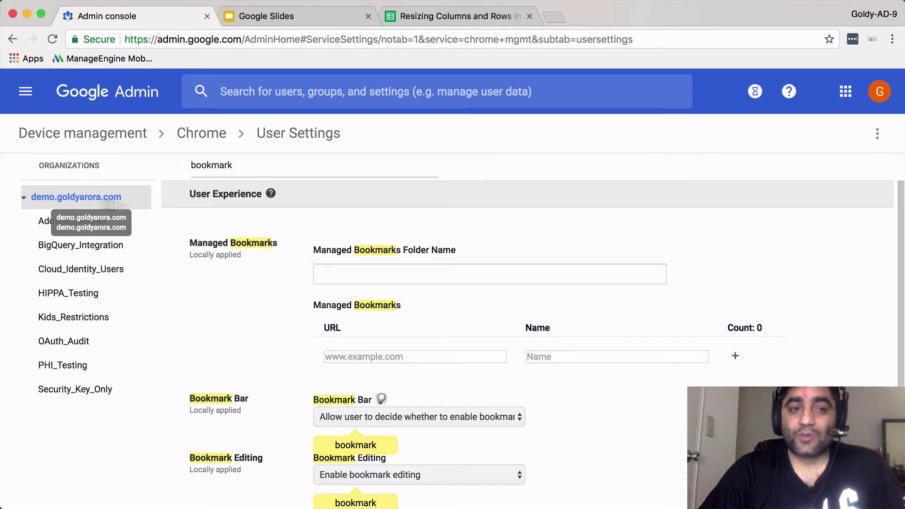
click(344, 274)
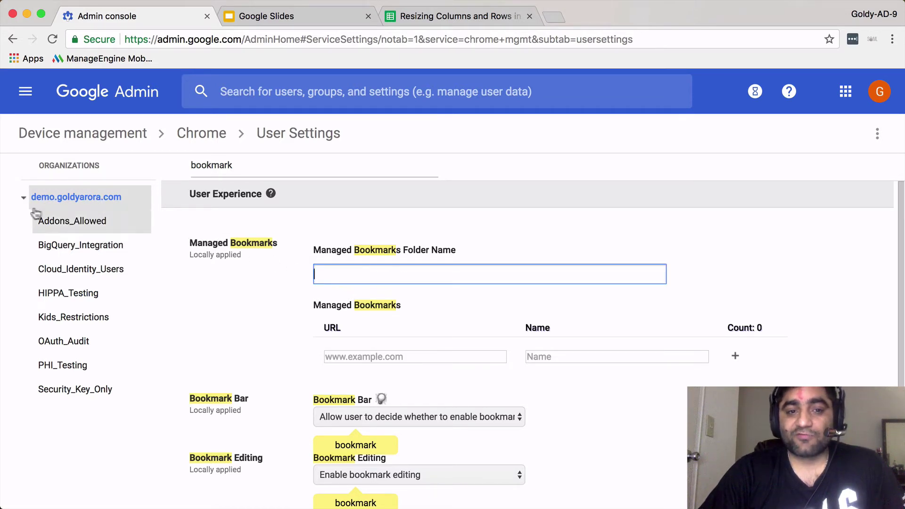
click(70, 199)
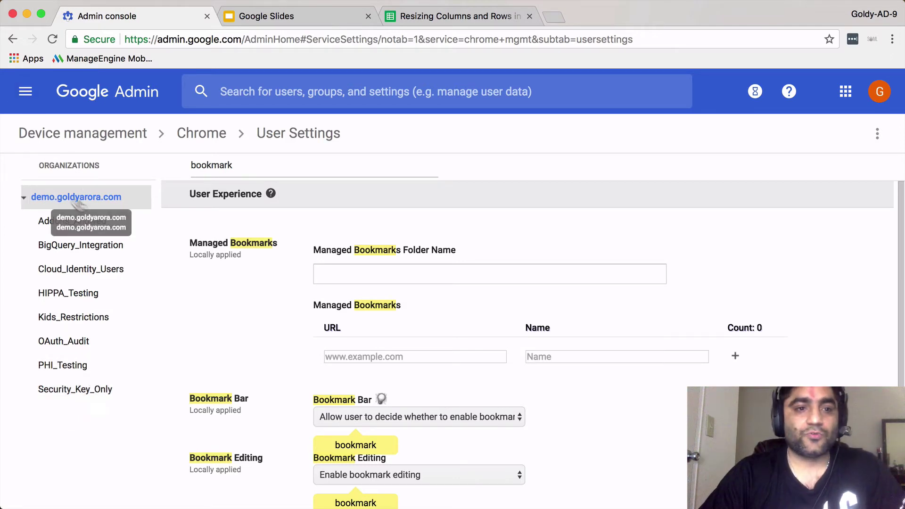
Go to Directory > Users.
click(25, 92)
mouse_move(84, 224)
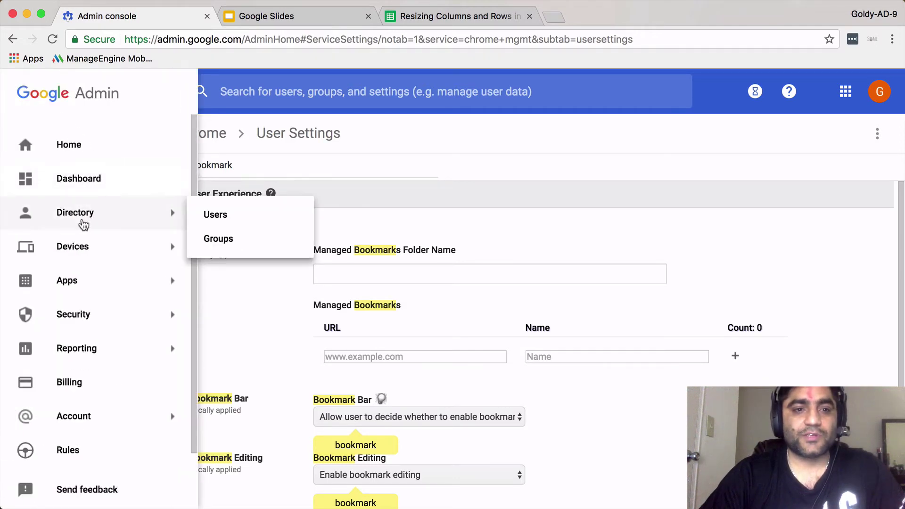
click(207, 220)
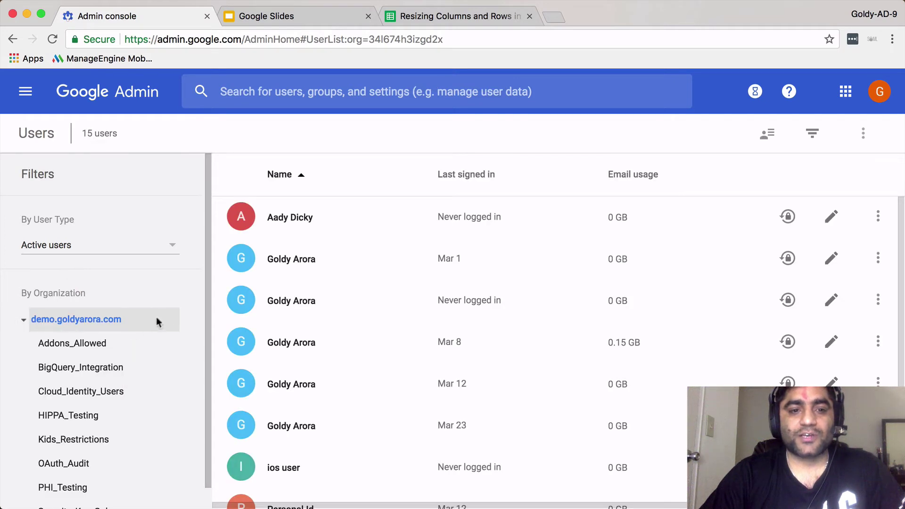
Add a sub-organization 'Sales Org.' under the top-level organization with a short description.
click(172, 320)
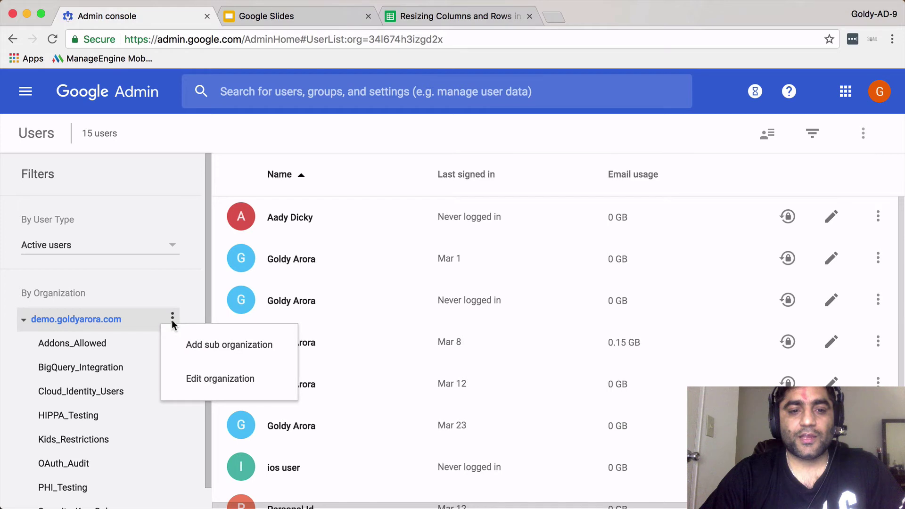
click(193, 344)
click(367, 220)
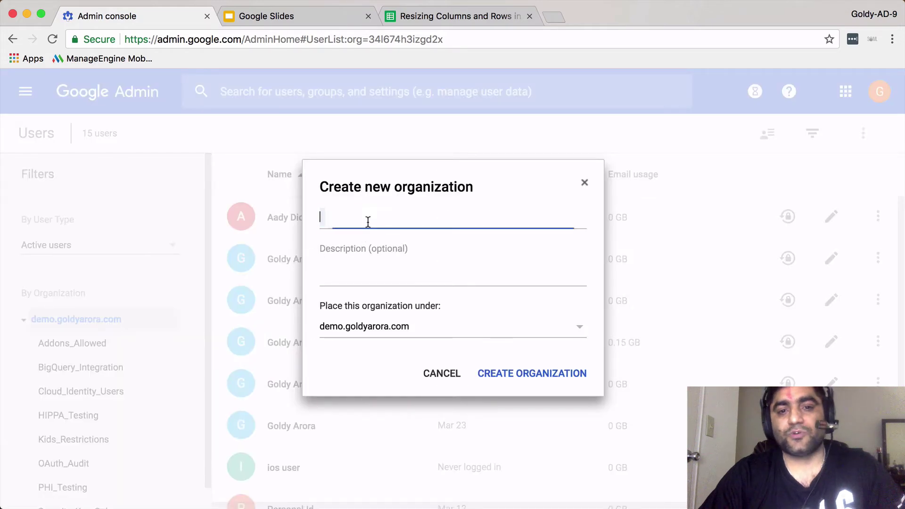
text(Sales O)
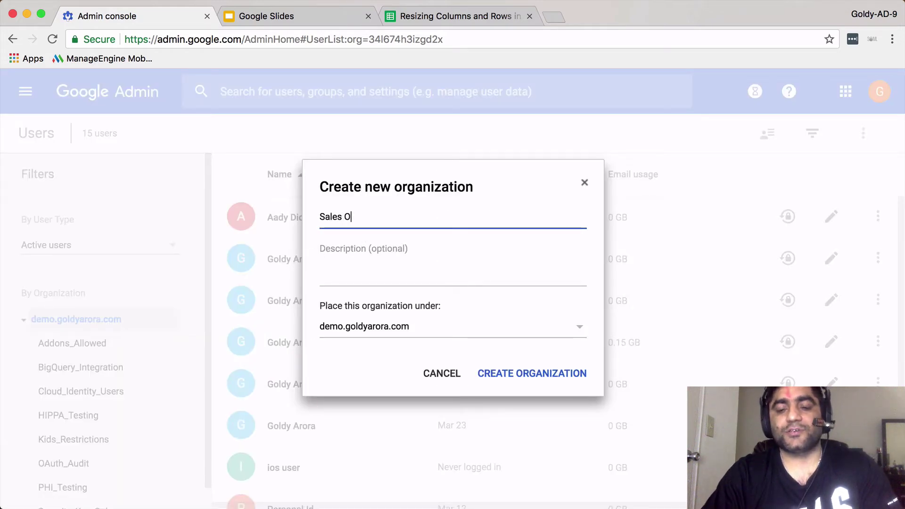
text(Rr)
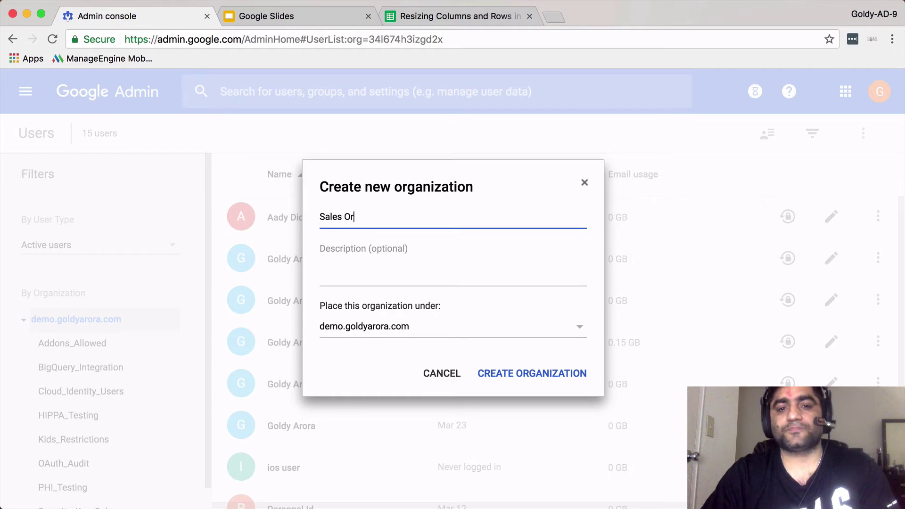
text(g.)
click(404, 281)
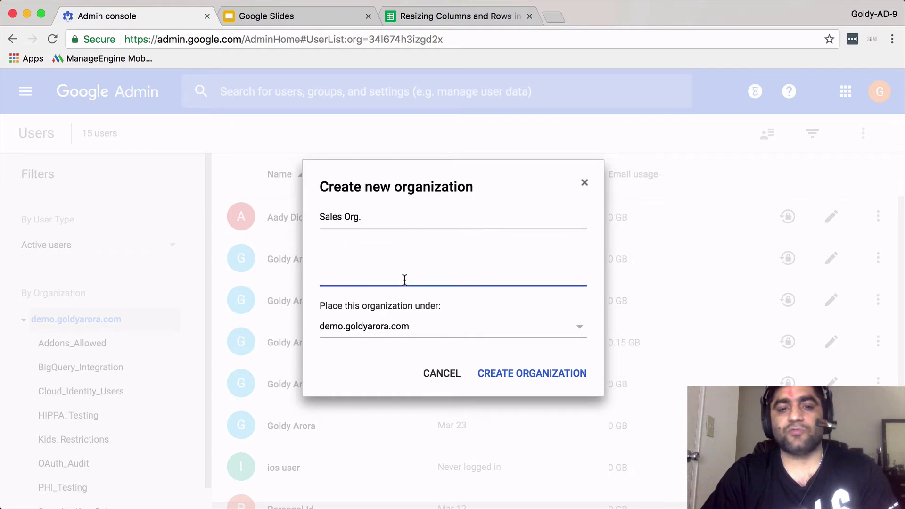
text(tett)
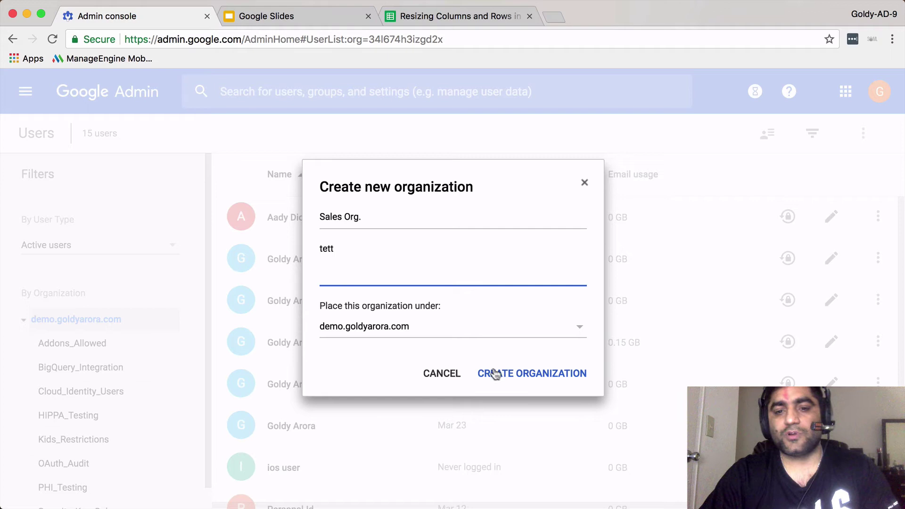
click(498, 372)
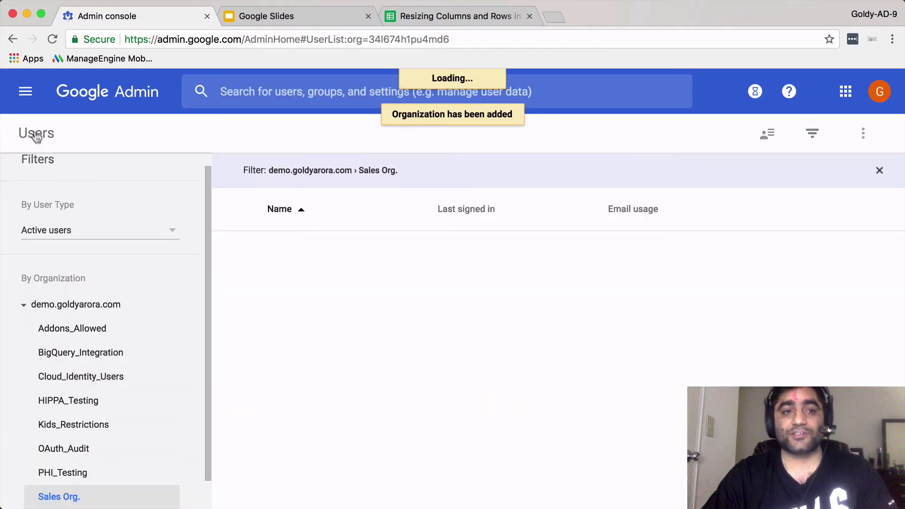
Open Chrome management User settings for the Sales Org. unit.
click(34, 104)
mouse_move(141, 250)
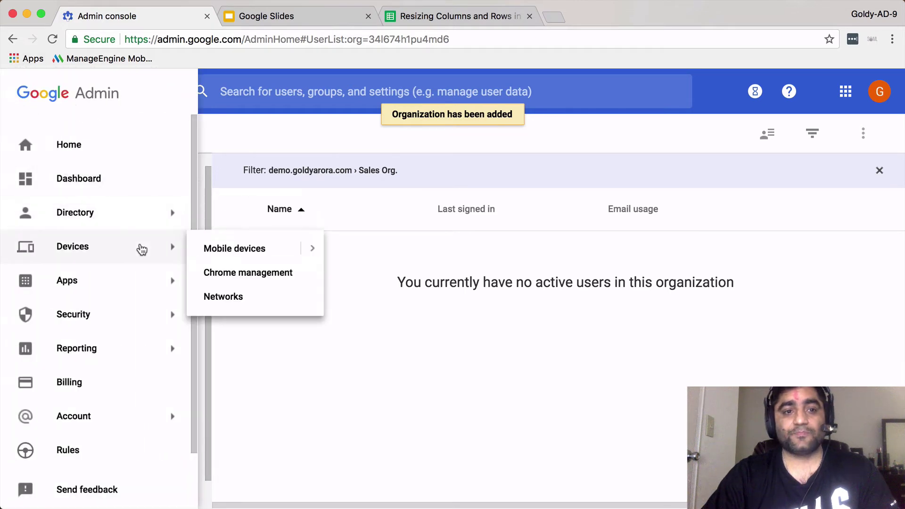
click(228, 271)
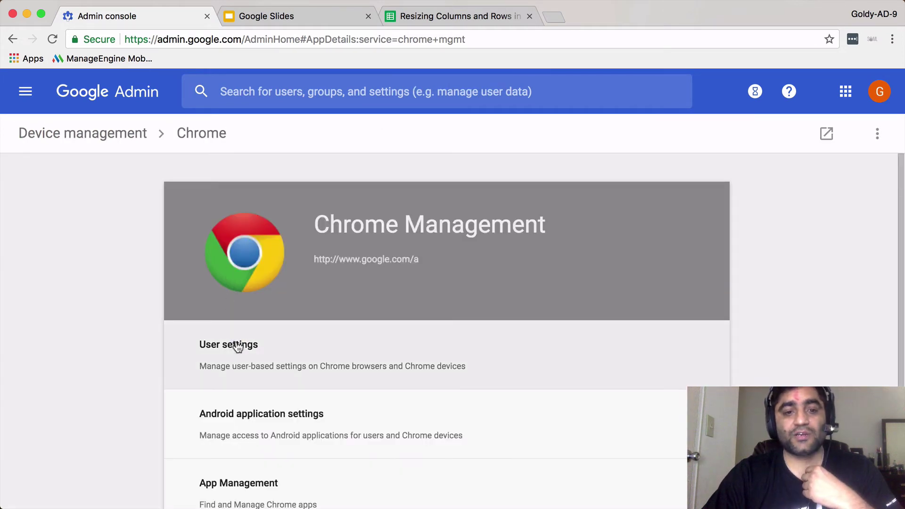
click(238, 347)
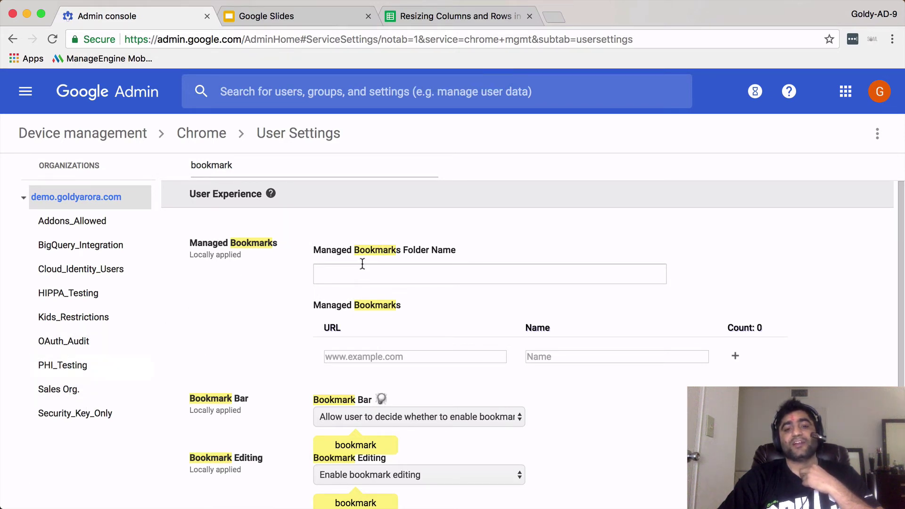
click(62, 393)
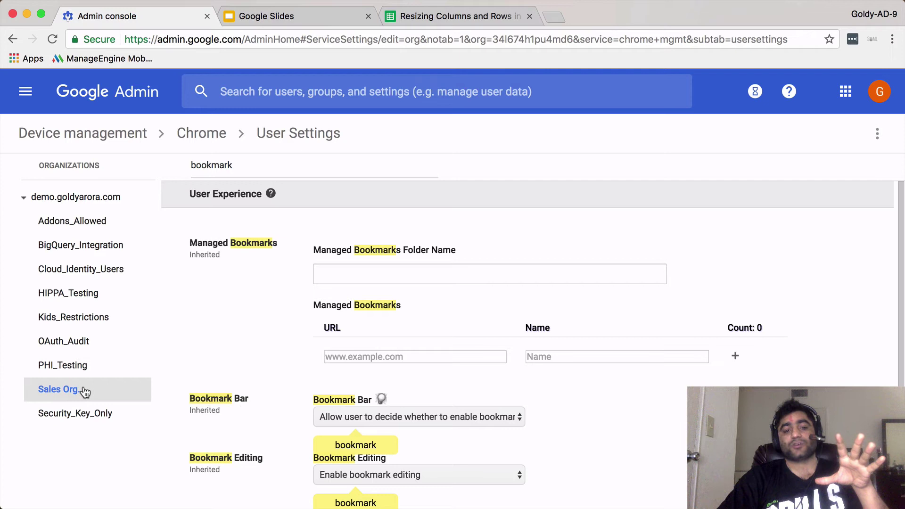
Name the Sales Org. managed bookmarks folder after the company.
click(338, 275)
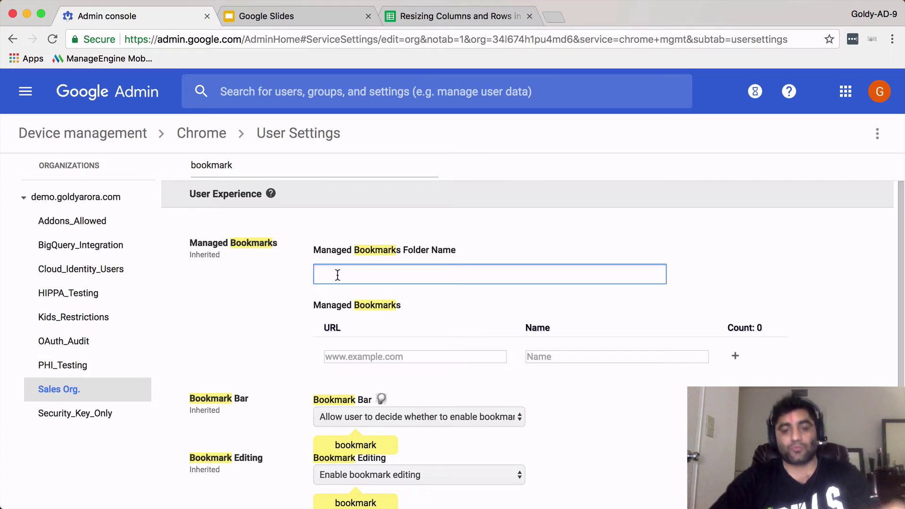
text(Goldy's Test)
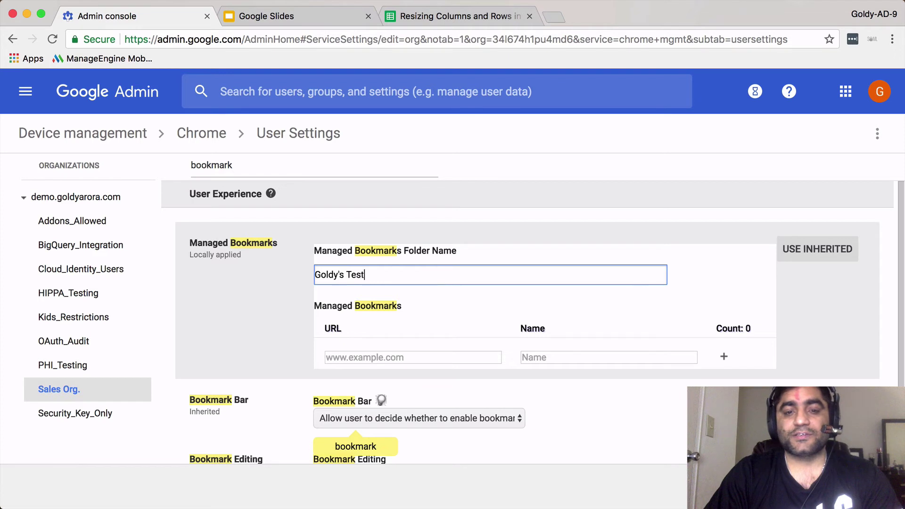
key(super+a)
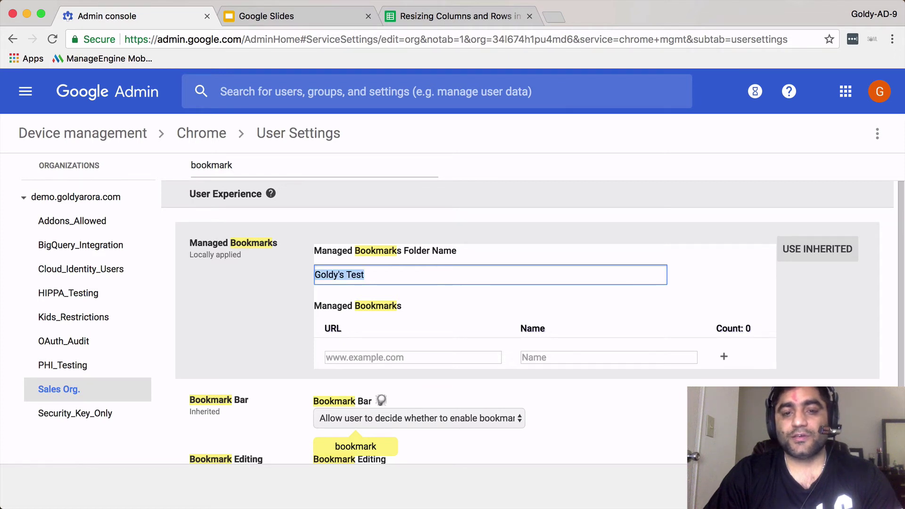
key(Right)
key(BackSpace)
text(co)
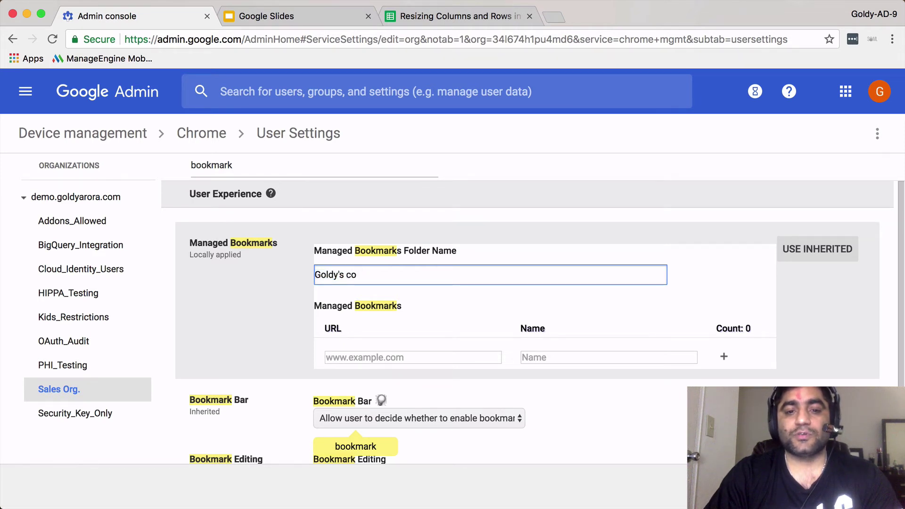
text(mpany)
click(293, 324)
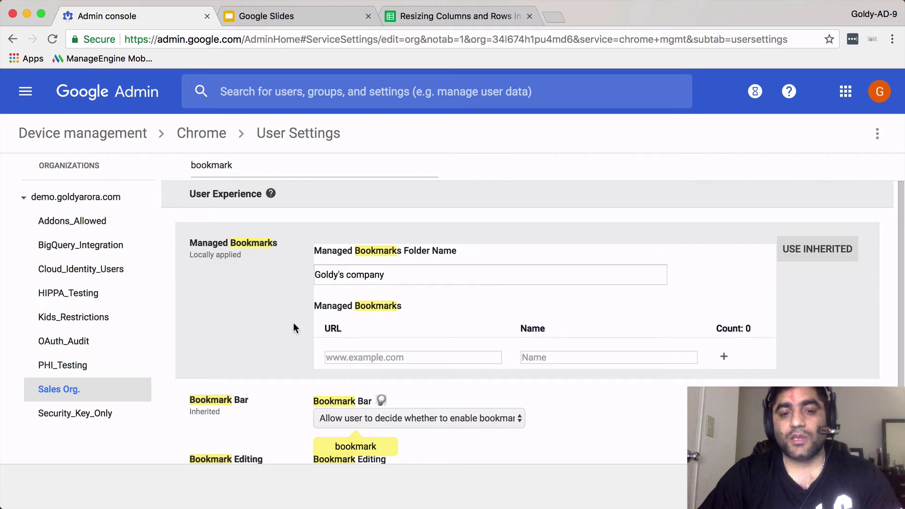
Add an 'Our Website' bookmark pointing to the company's website URL.
click(346, 357)
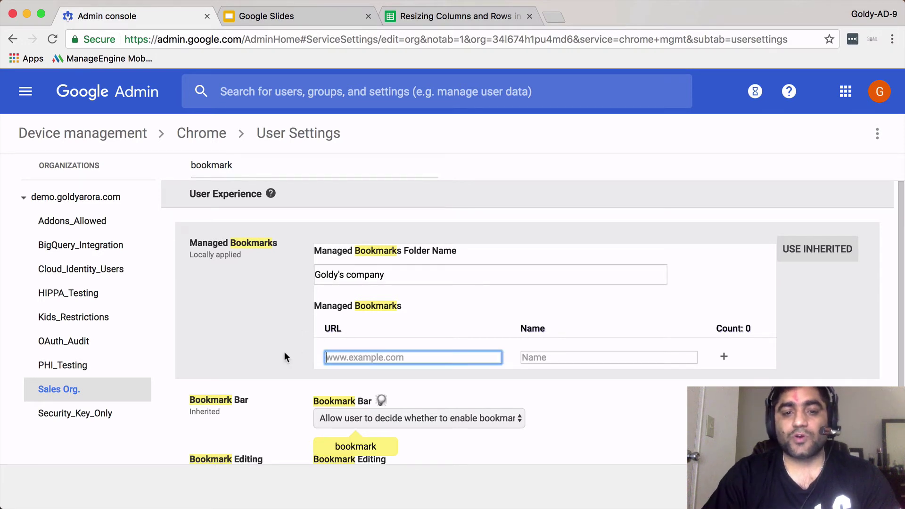
text(https:///)
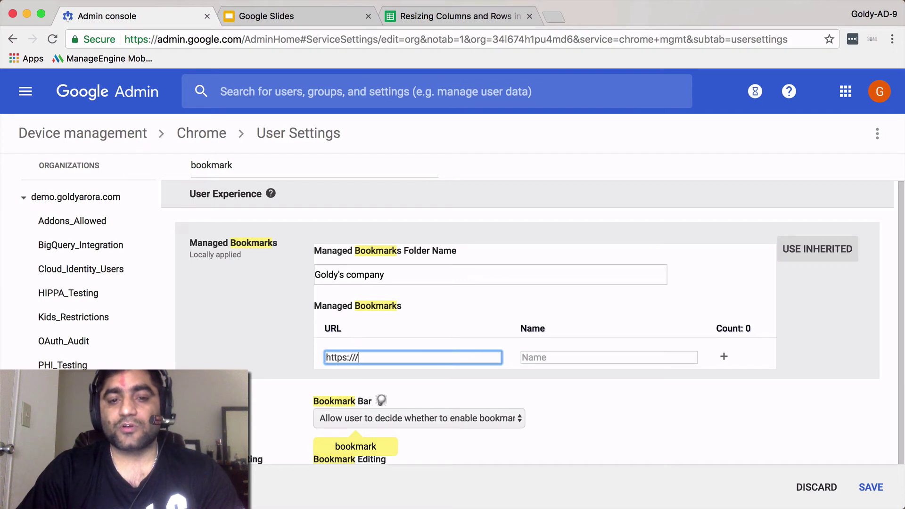
key(BackSpace)
text(www.goldya)
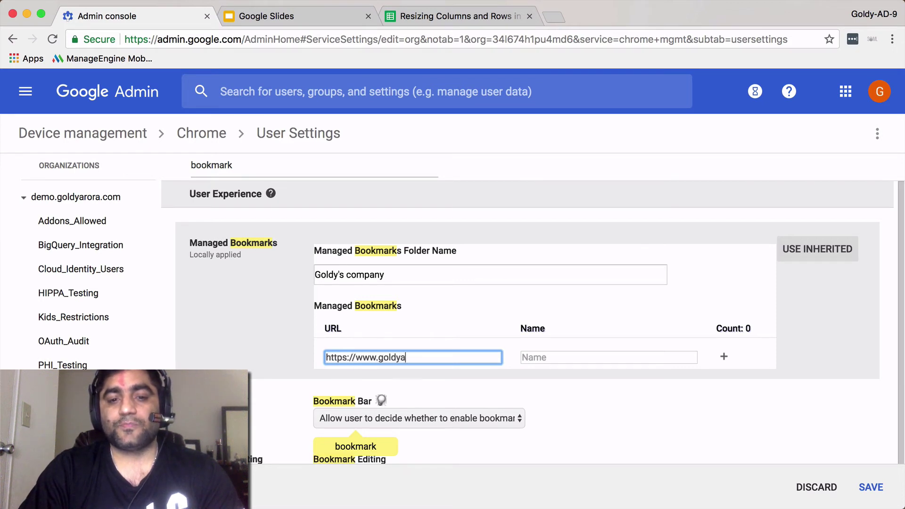
text(rora.com)
key(Tab)
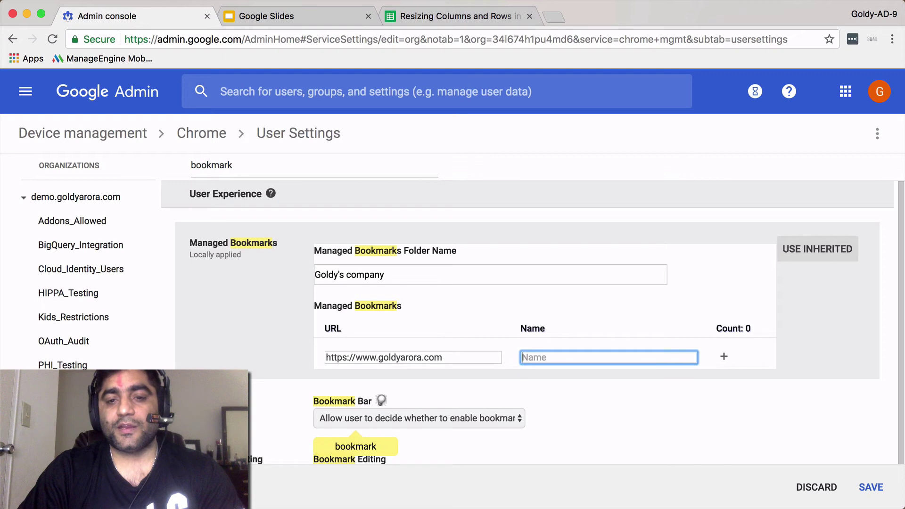
text(Our Website)
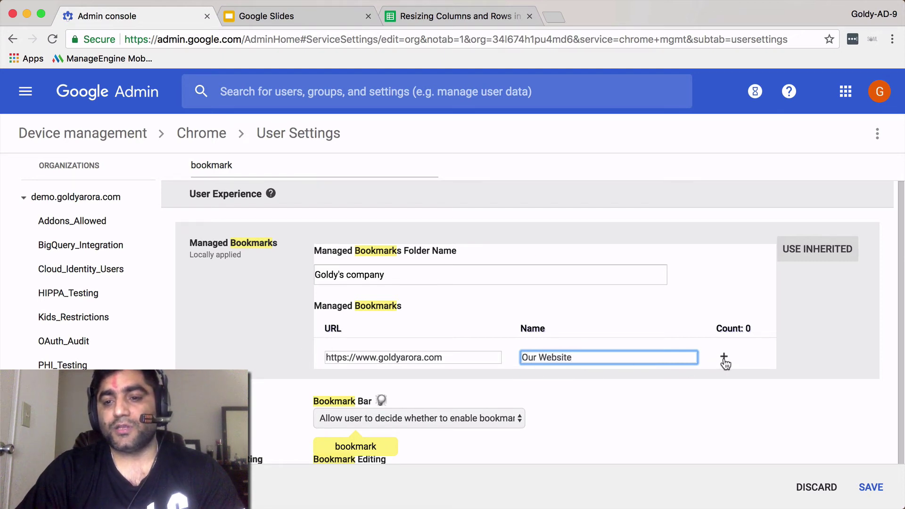
click(724, 357)
click(424, 378)
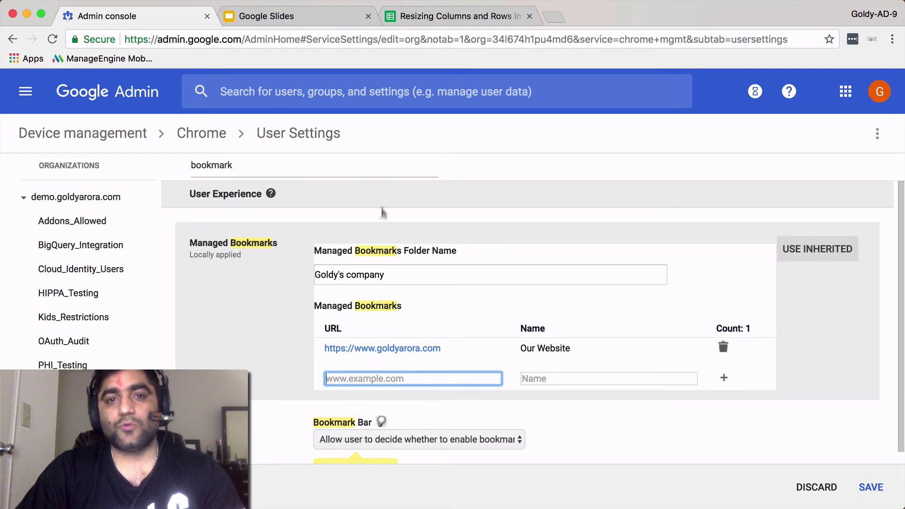
Start a new presentation from the Prototyping template in Google Slides, then show the comparison spreadsheet.
click(324, 18)
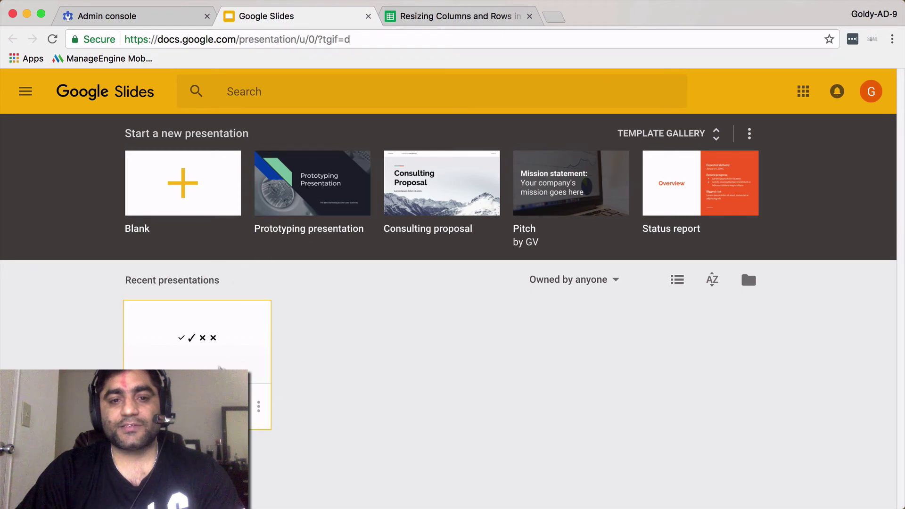
click(322, 184)
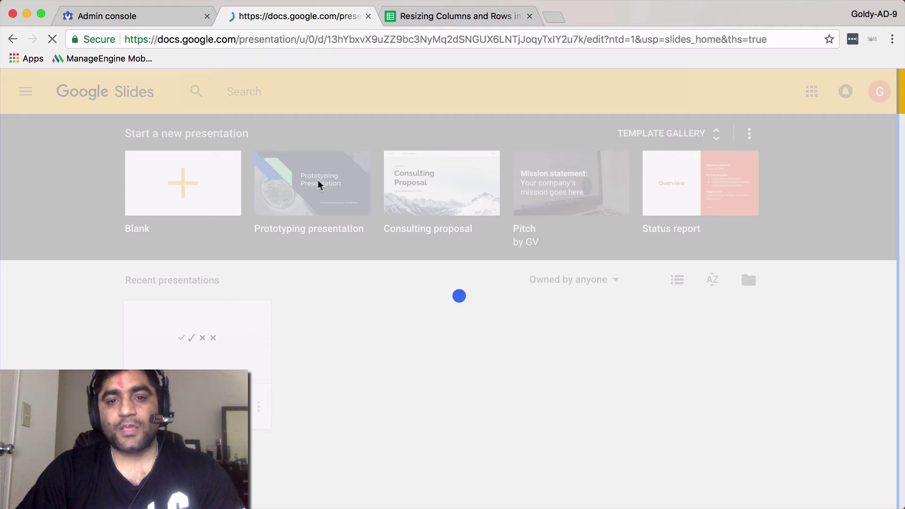
click(437, 15)
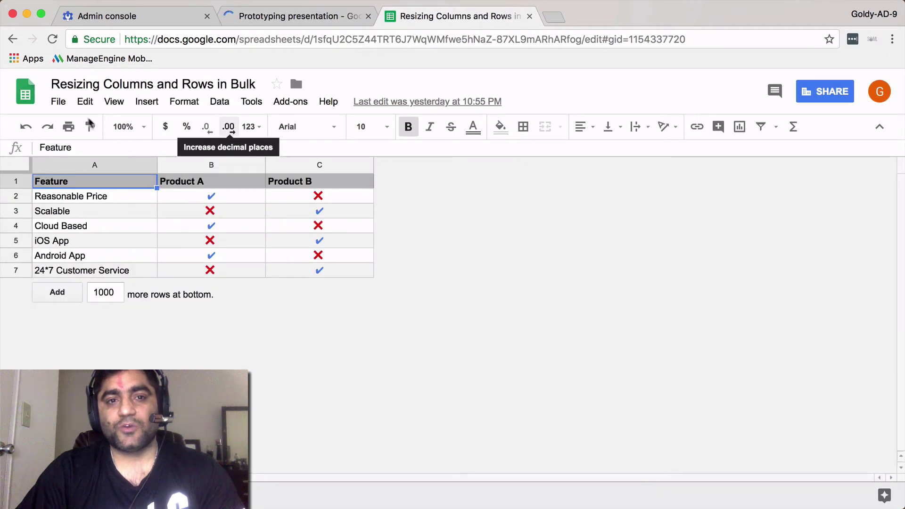
Copy the comparison spreadsheet's share link and return to the Admin console bookmarks.
click(60, 102)
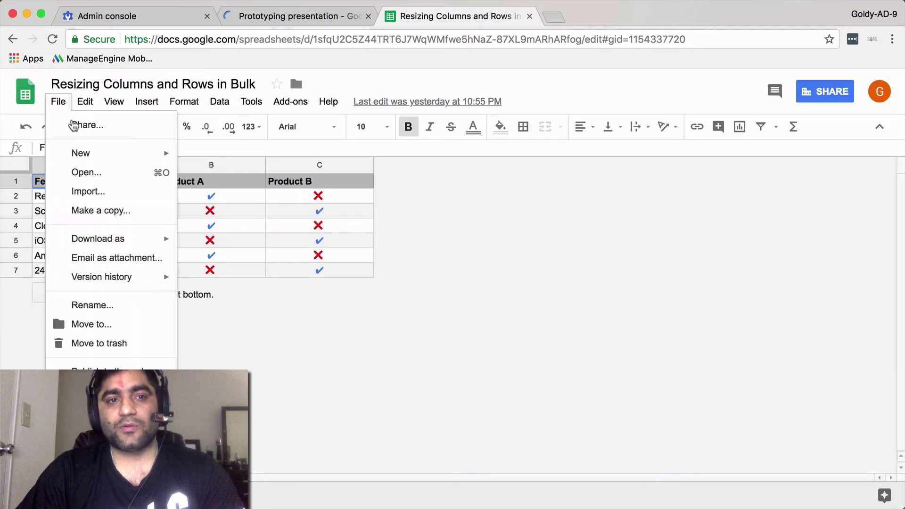
click(77, 126)
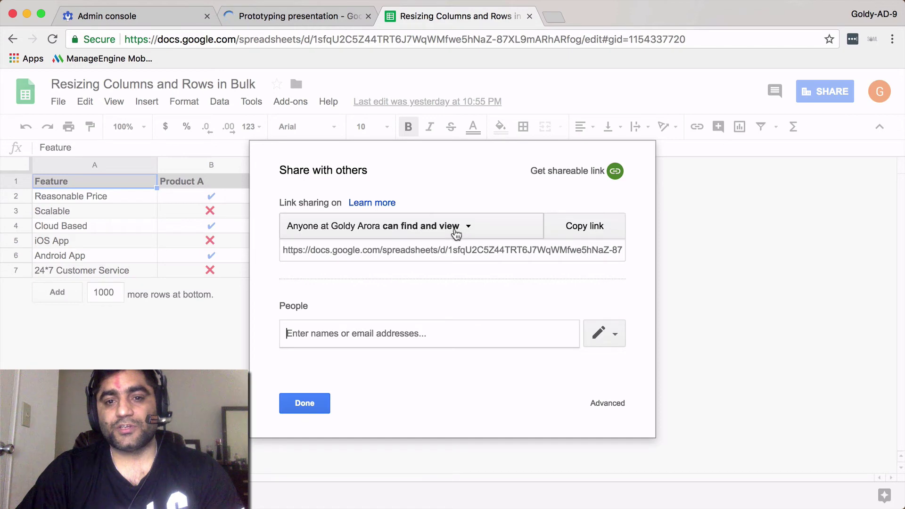
click(583, 227)
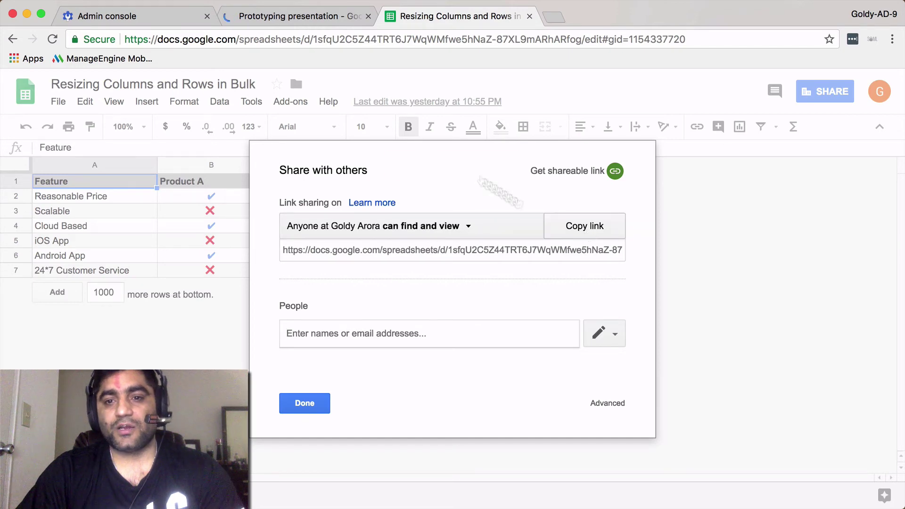
click(154, 25)
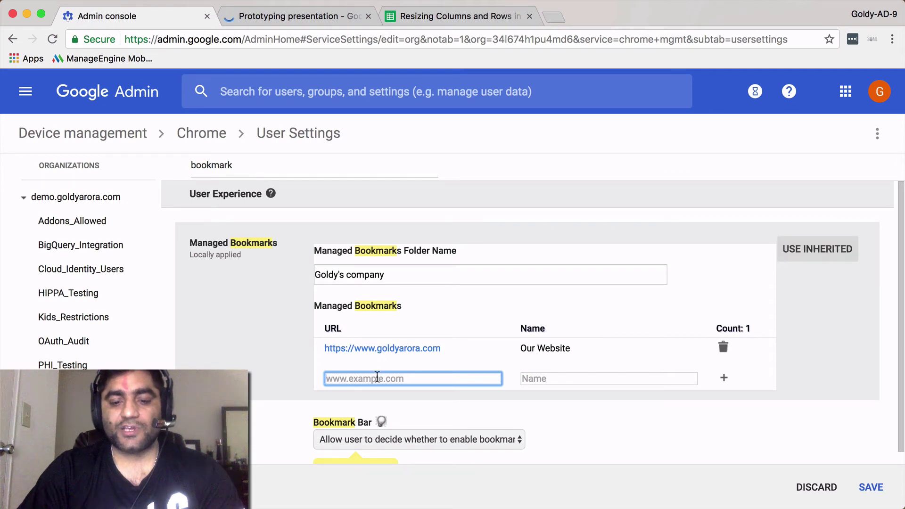
Add a 'Product Comparsion sheet' bookmark using the pasted spreadsheet link.
key(super+v)
key(Tab)
text(Produc)
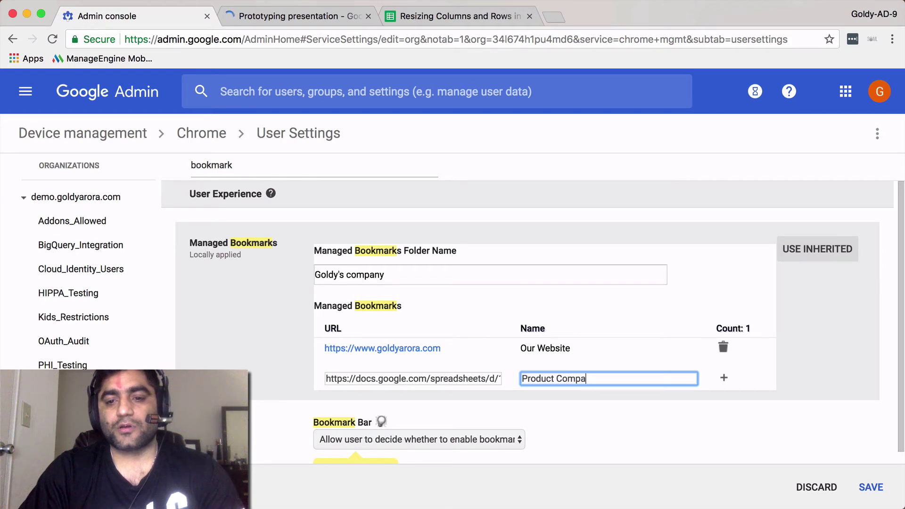
text(t Comparsion sheet)
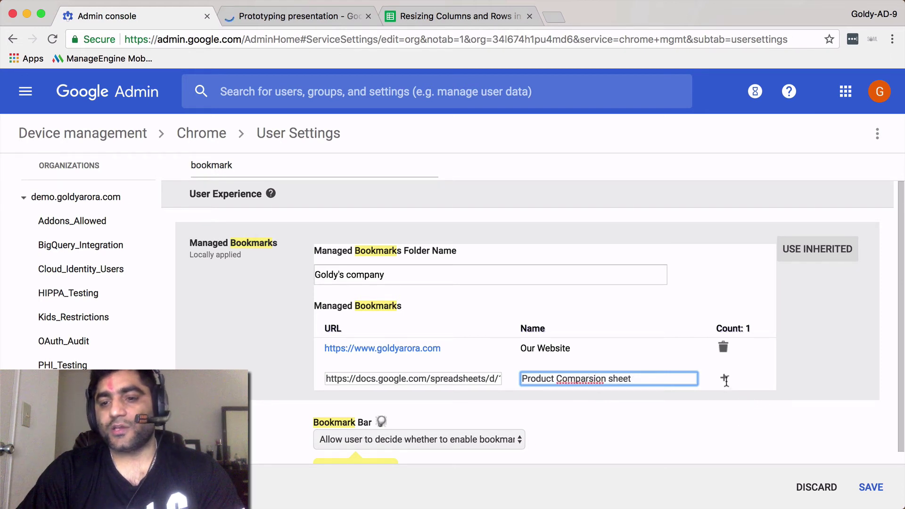
right_click(726, 380)
click(726, 380)
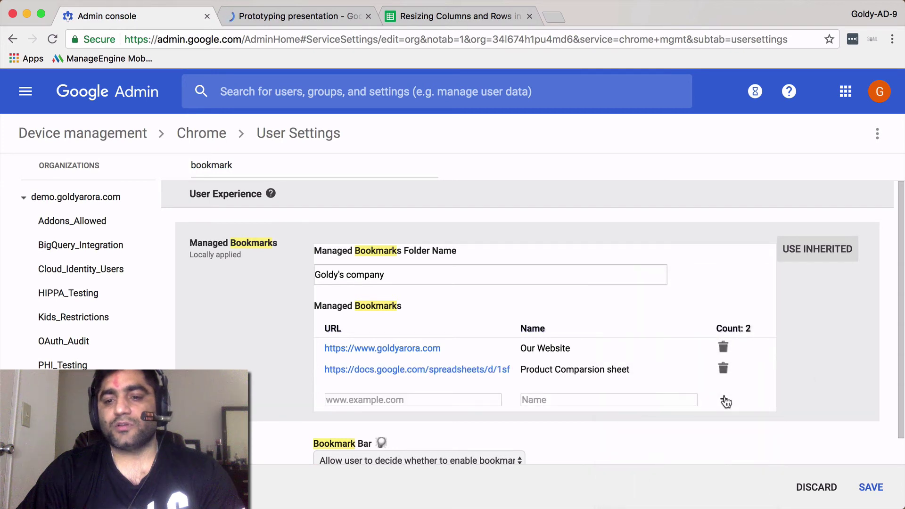
click(332, 24)
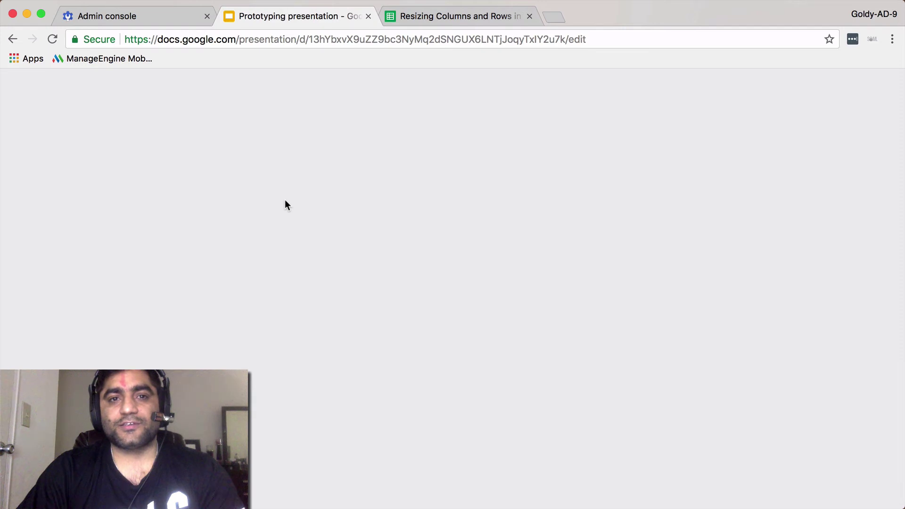
Copy the new presentation's web address from the browser address bar.
click(276, 39)
right_click(276, 39)
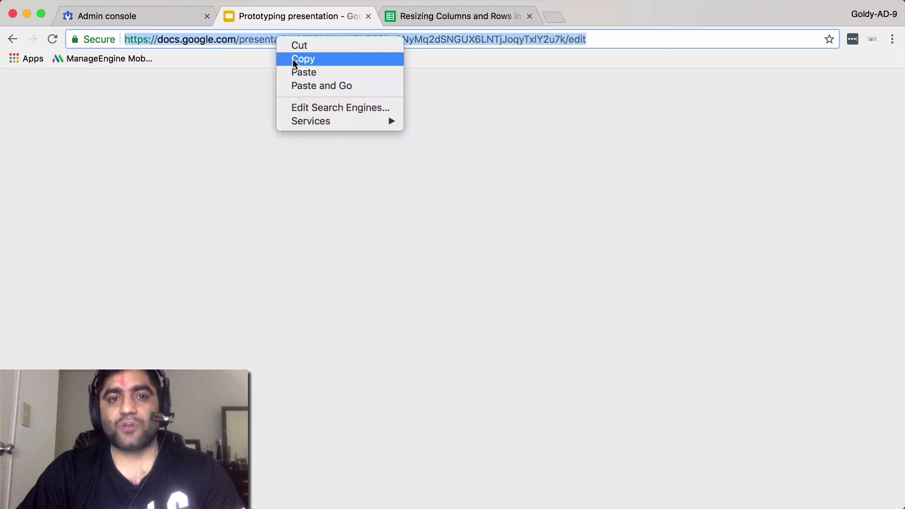
click(293, 58)
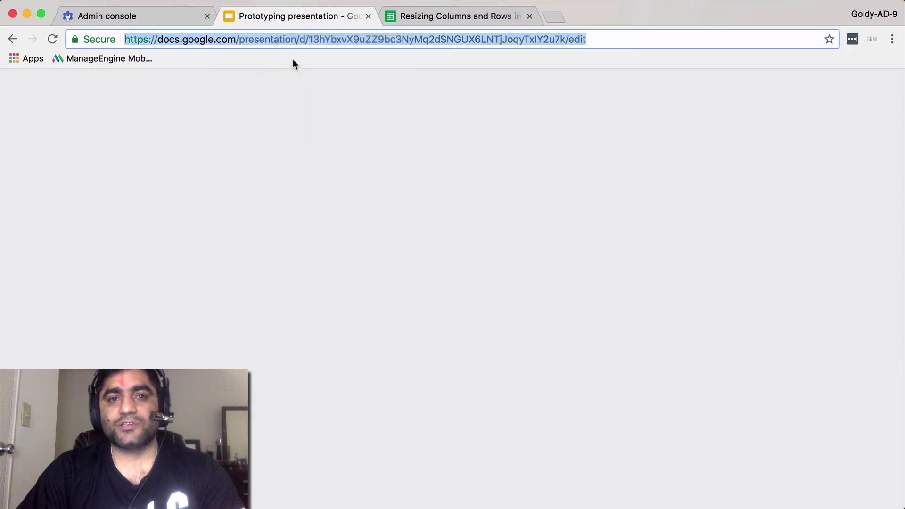
click(154, 23)
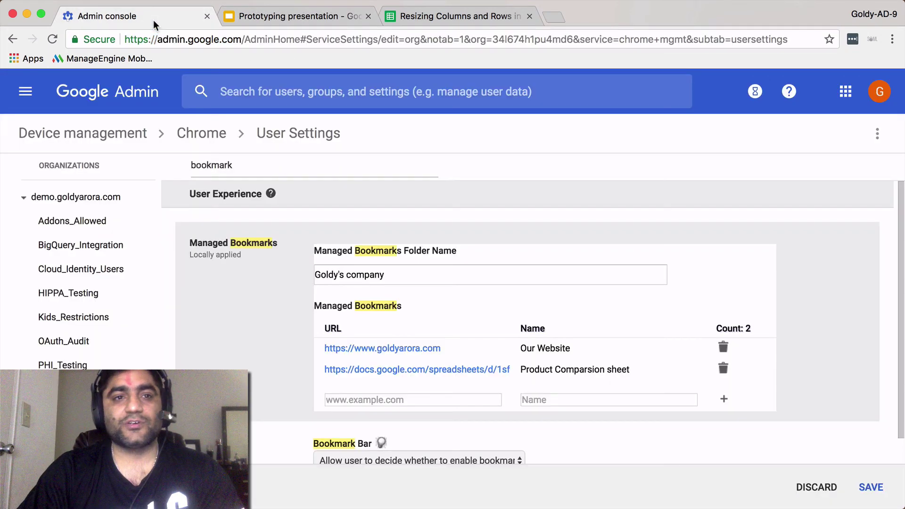
Add a 'Company Presentation' bookmark with the pasted presentation link.
click(384, 400)
right_click(384, 401)
click(410, 385)
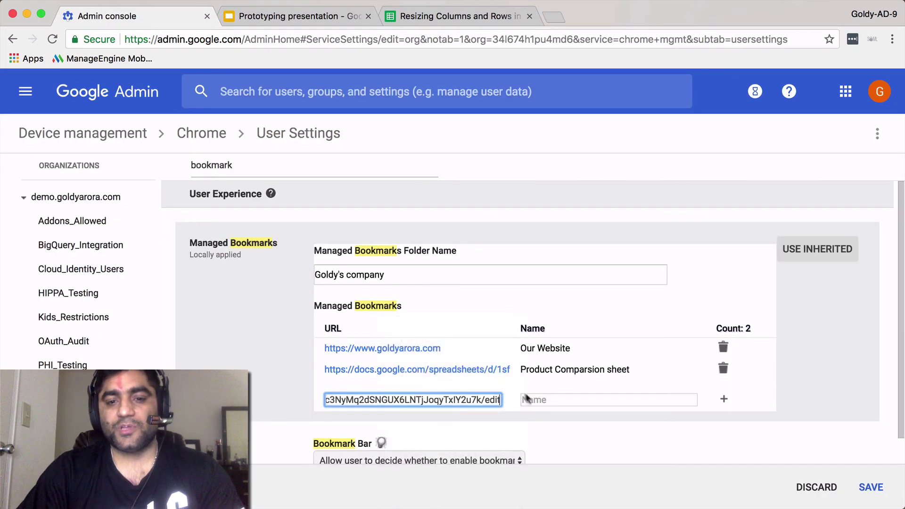
click(528, 400)
text(Co)
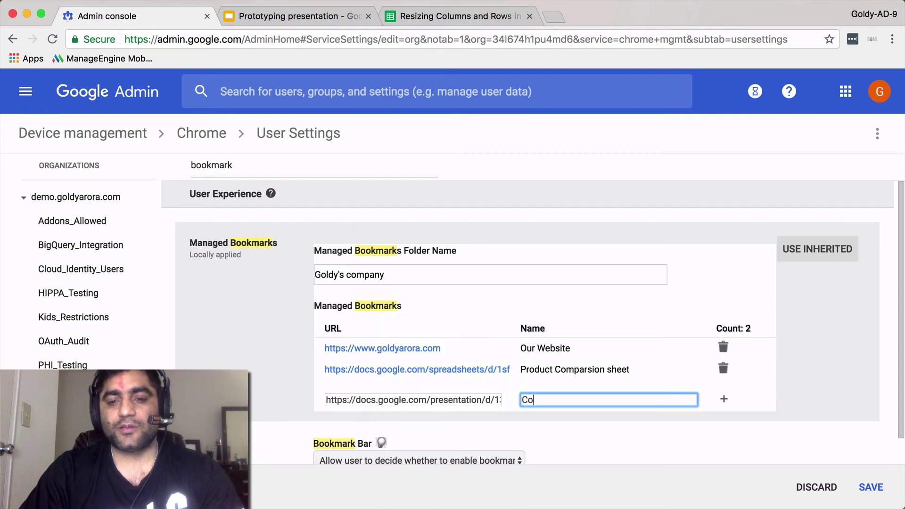
text(mpany Presentation)
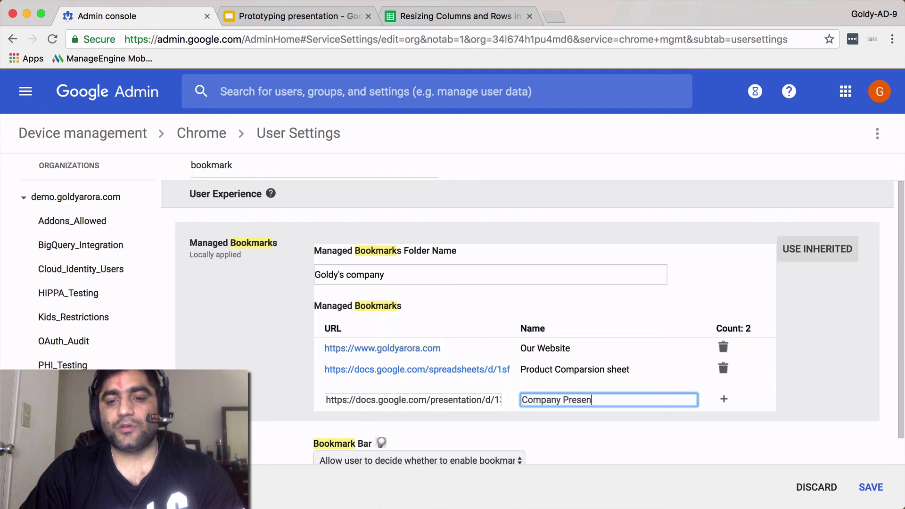
click(723, 398)
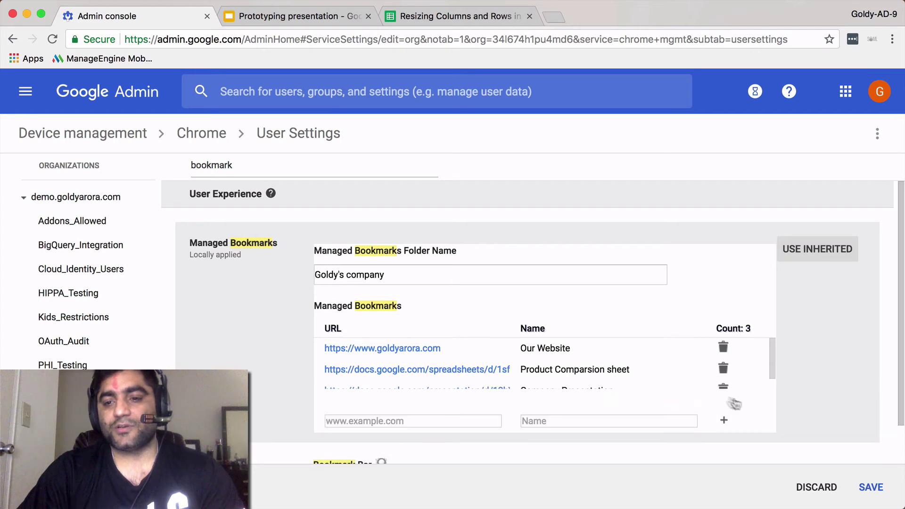
Save the managed bookmarks, then search for the user and open their account page.
click(871, 487)
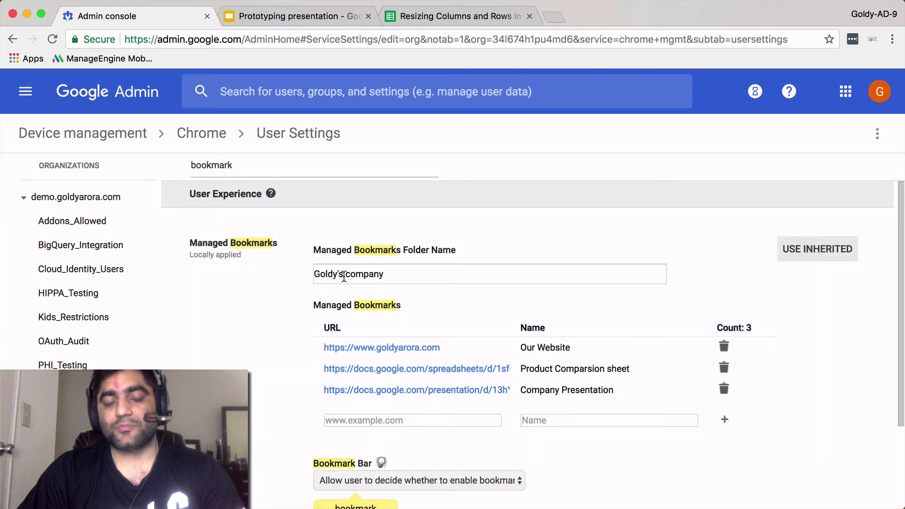
click(26, 92)
click(281, 97)
click(280, 96)
text(phi)
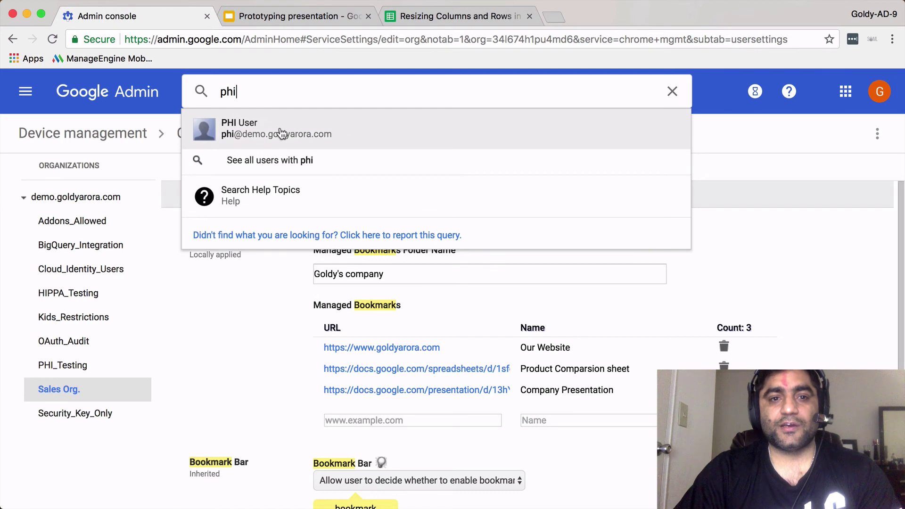
click(281, 133)
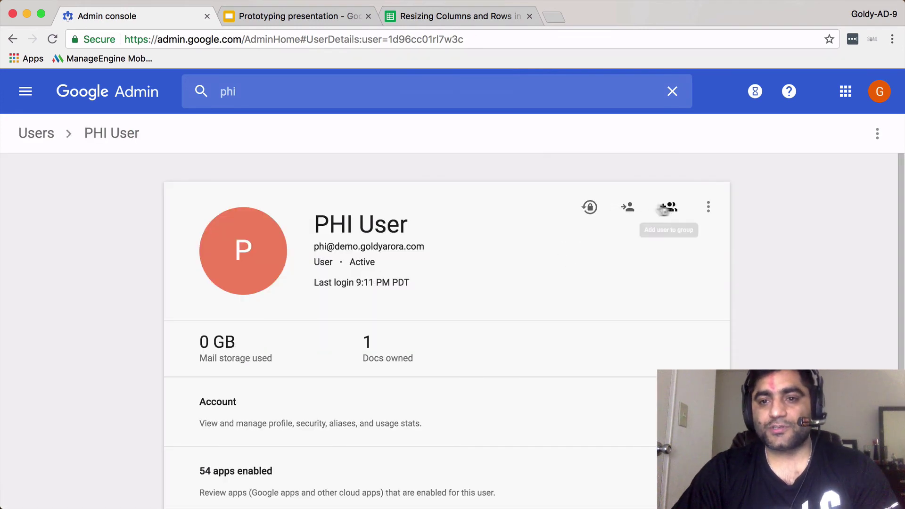
Move the user into the Sales Org. organizational unit, then show all open windows.
click(627, 208)
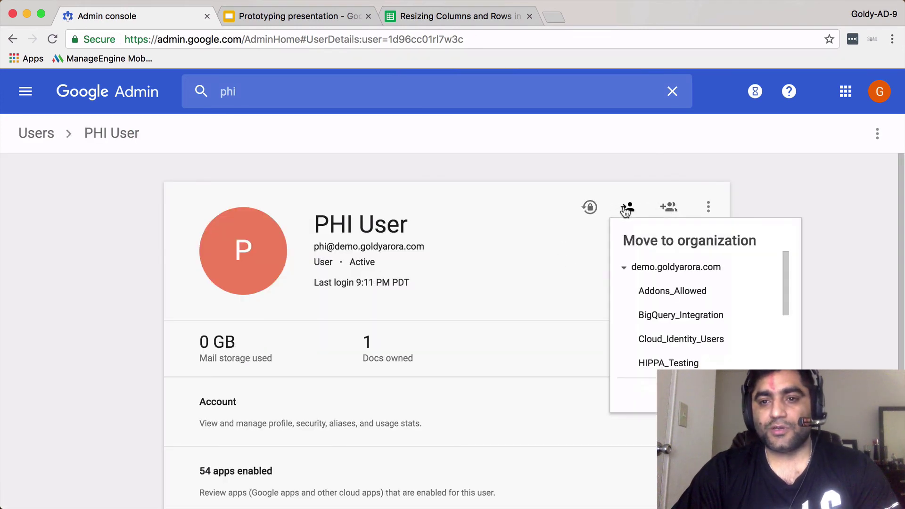
scroll(677, 304, down, 2)
scroll(655, 306, up, 1)
scroll(657, 341, down, 3)
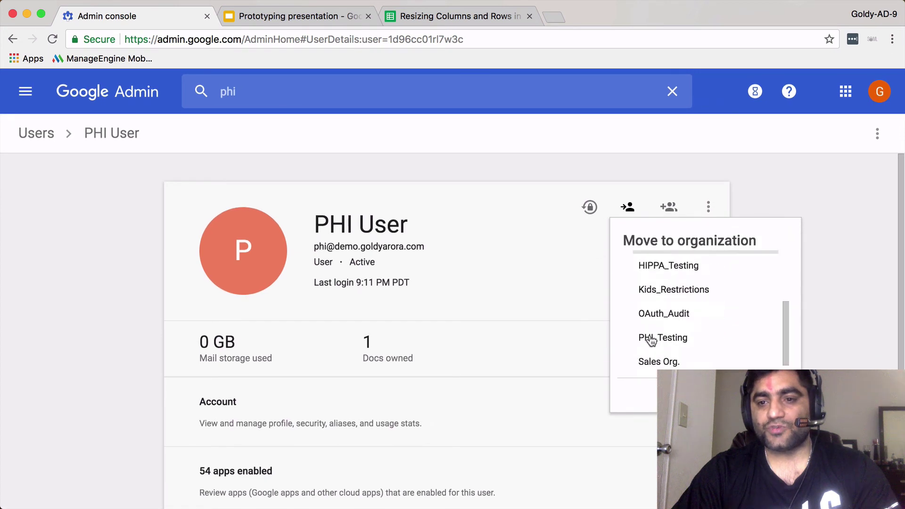
scroll(657, 335, up, 1)
scroll(667, 317, down, 2)
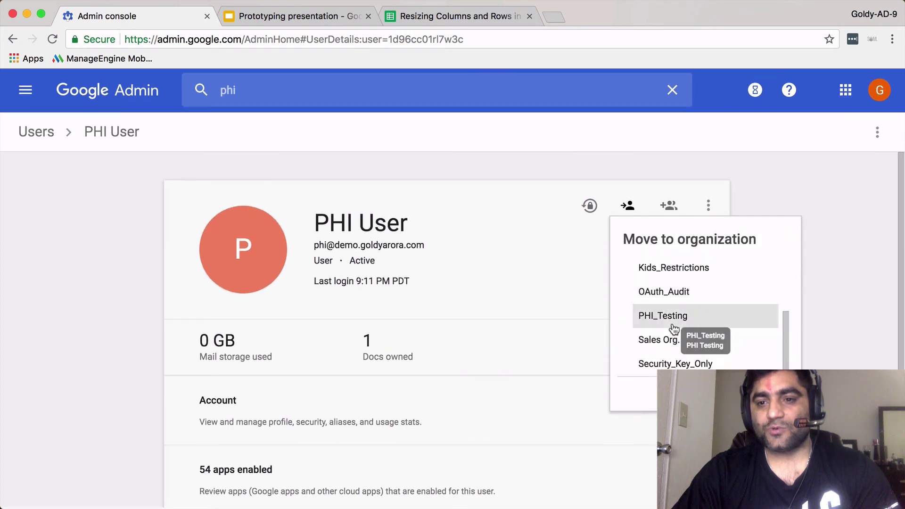
click(658, 344)
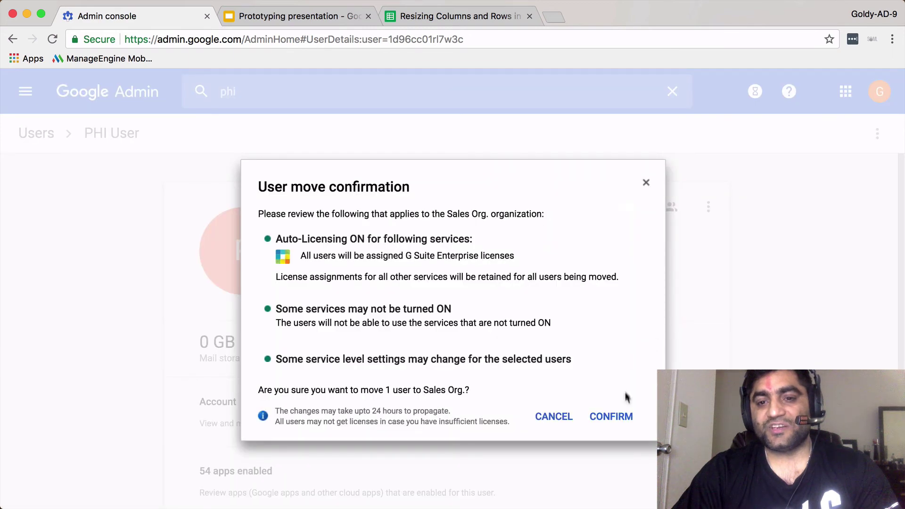
click(611, 417)
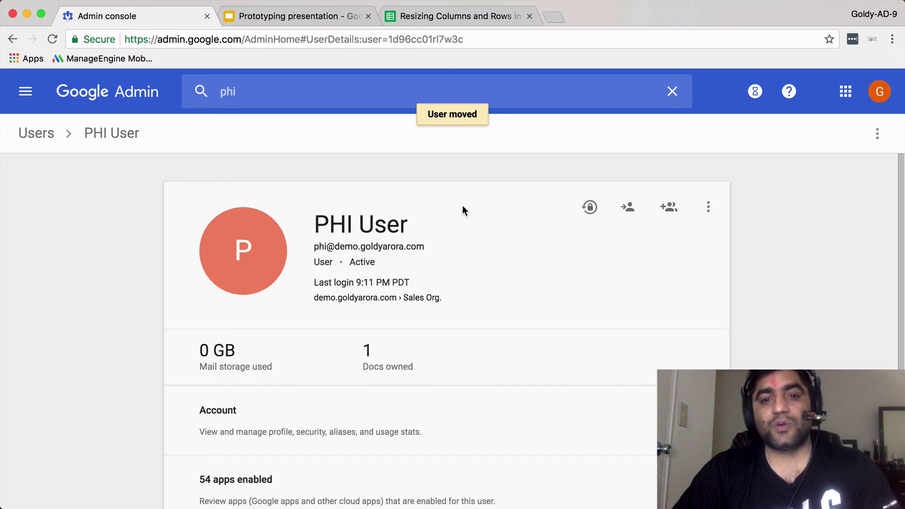
key(ctrl+Up)
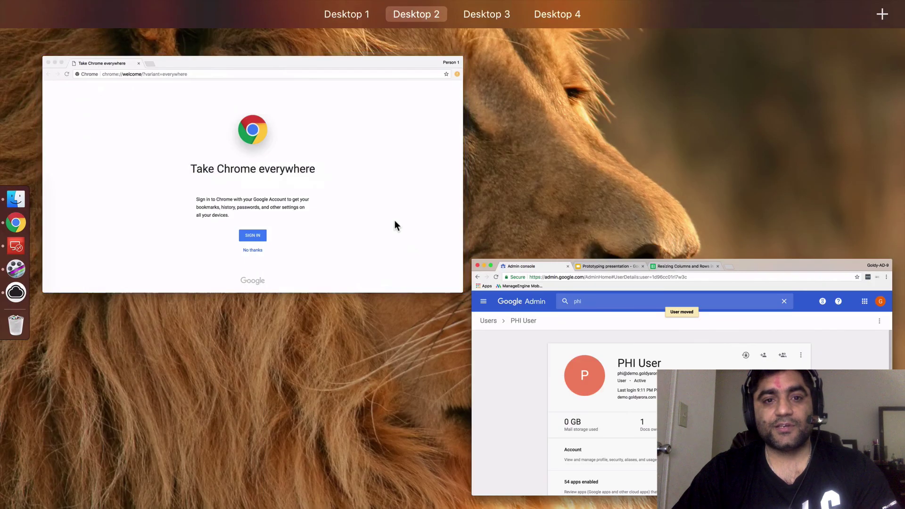
Sign Chrome in with the managed user's email and password and link its browser data.
click(394, 222)
click(455, 384)
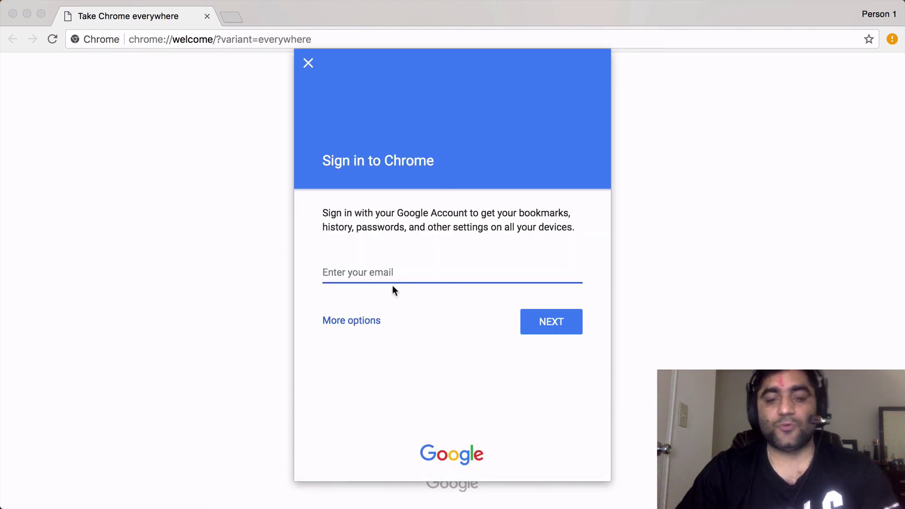
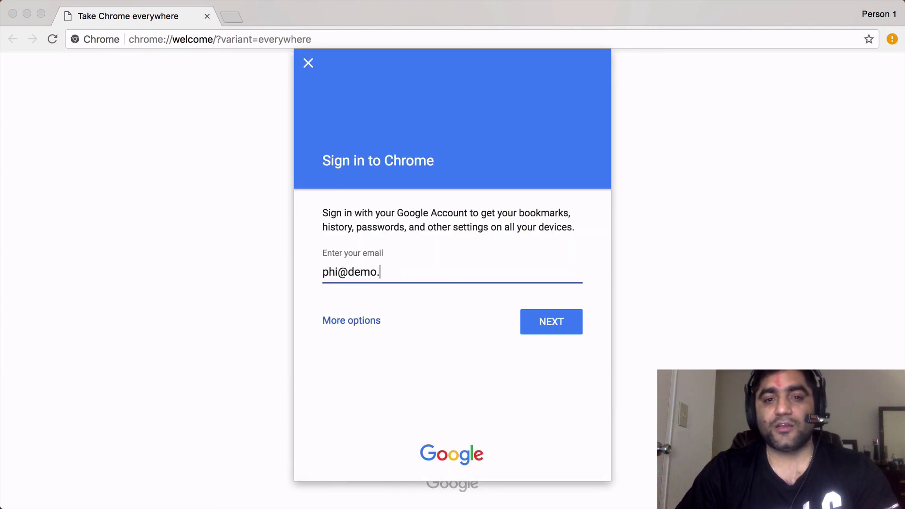
key(Return)
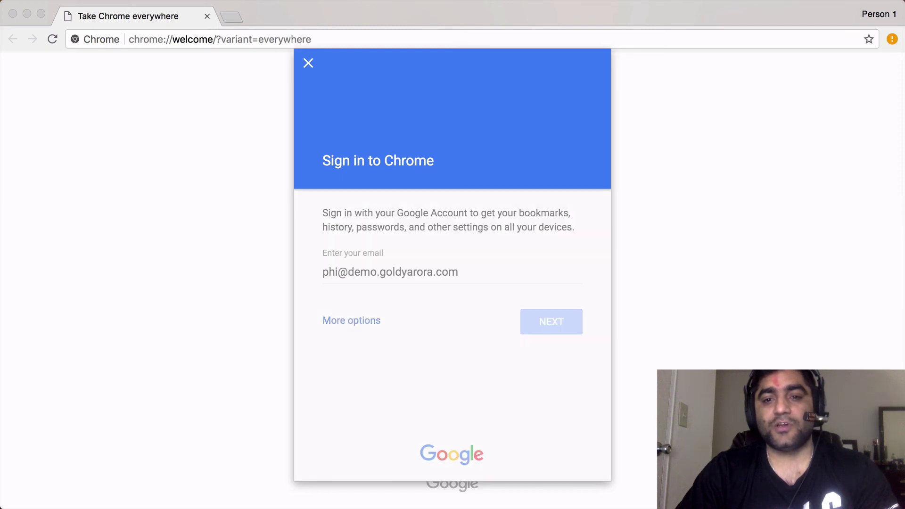
text(•••)
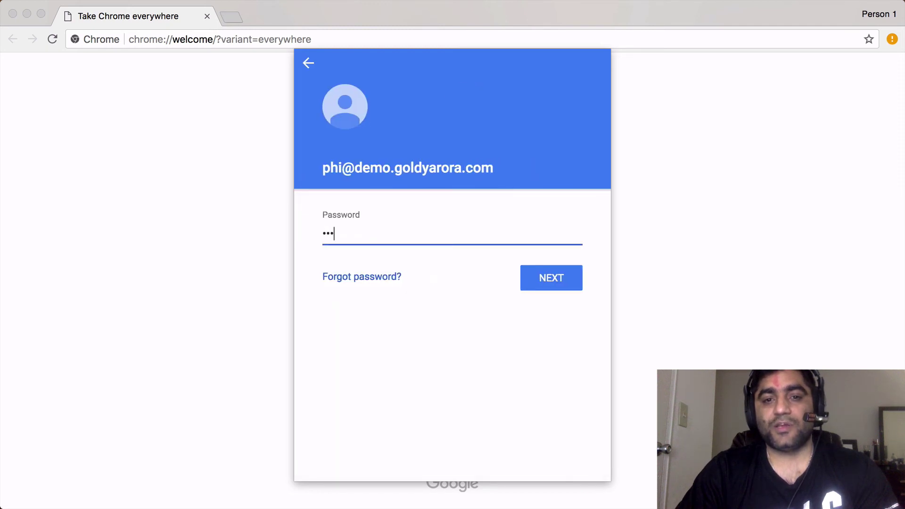
key(Return)
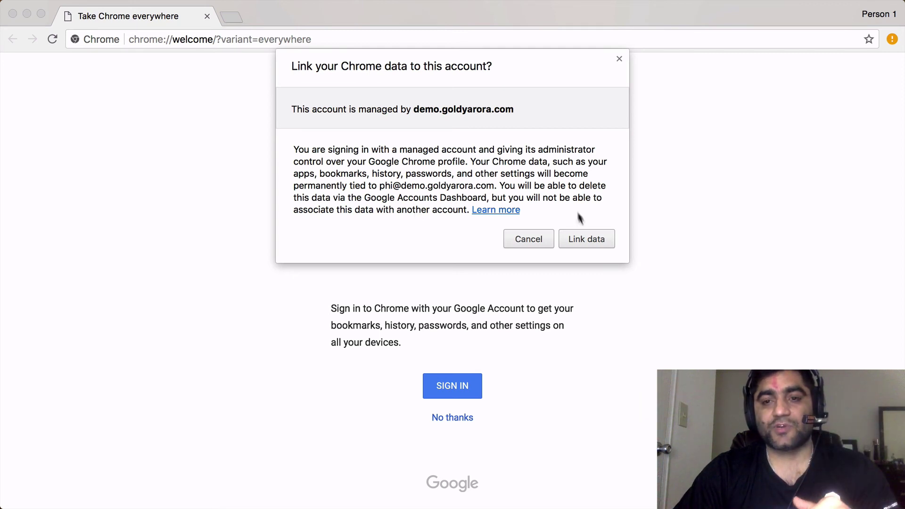
click(582, 239)
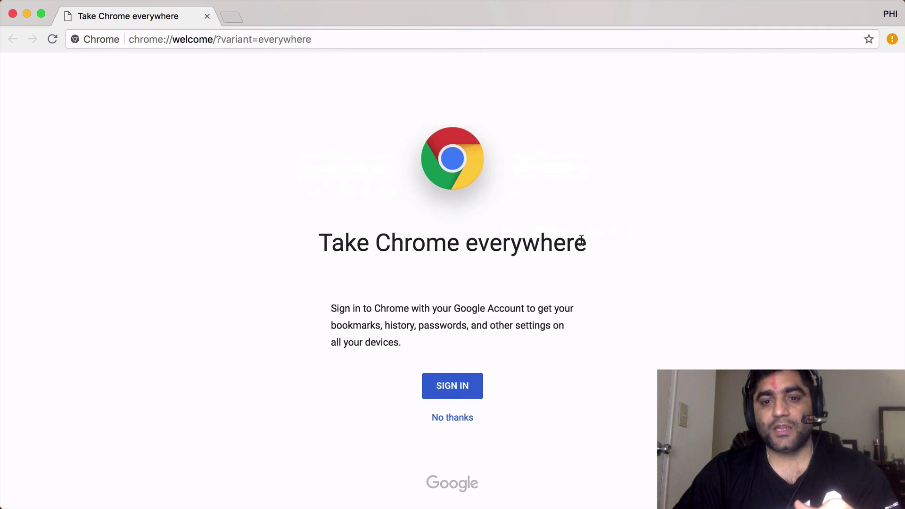
Dismiss the sync notice and open the Our Website link from Managed Bookmarks, then return.
click(563, 383)
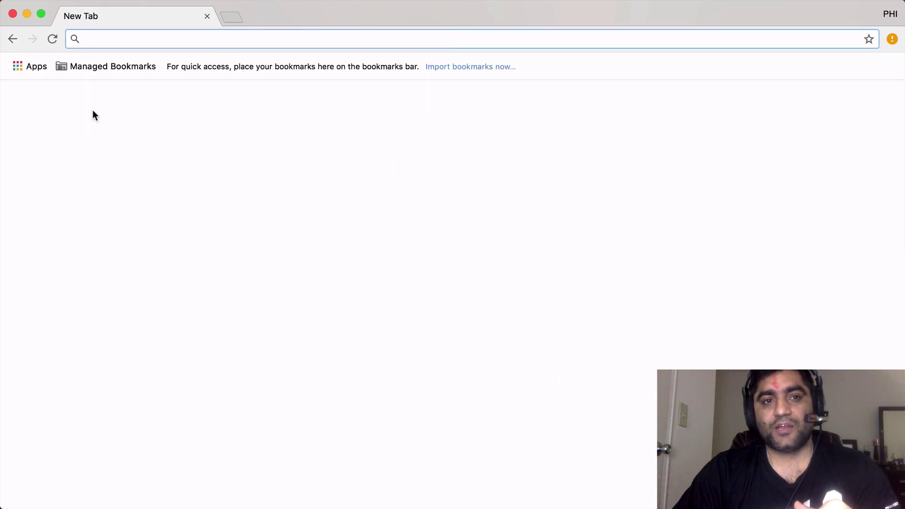
click(75, 67)
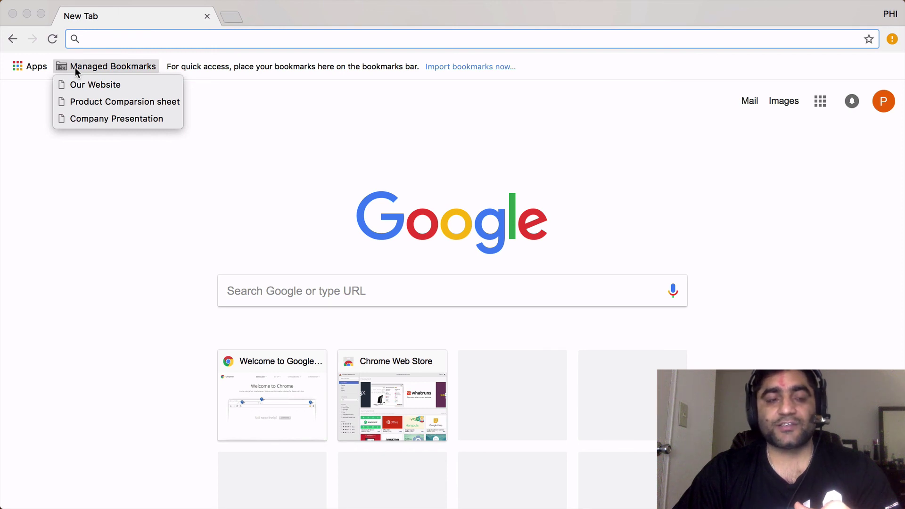
click(75, 85)
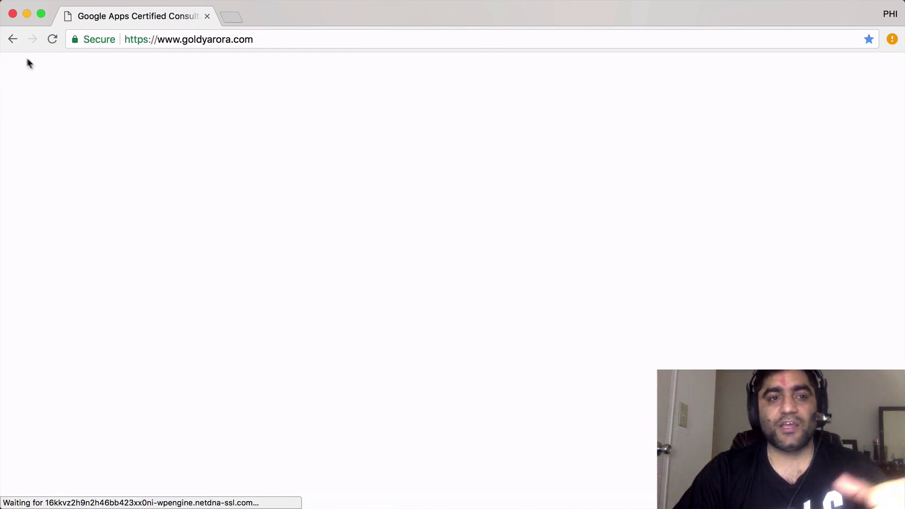
click(13, 39)
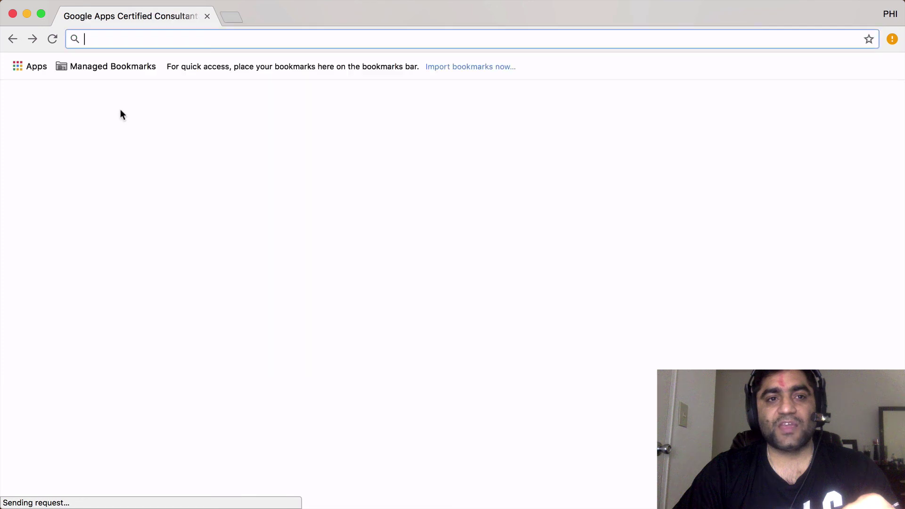
Confirm Delete is disabled for the Our Website bookmark and the Managed Bookmarks folder.
click(109, 70)
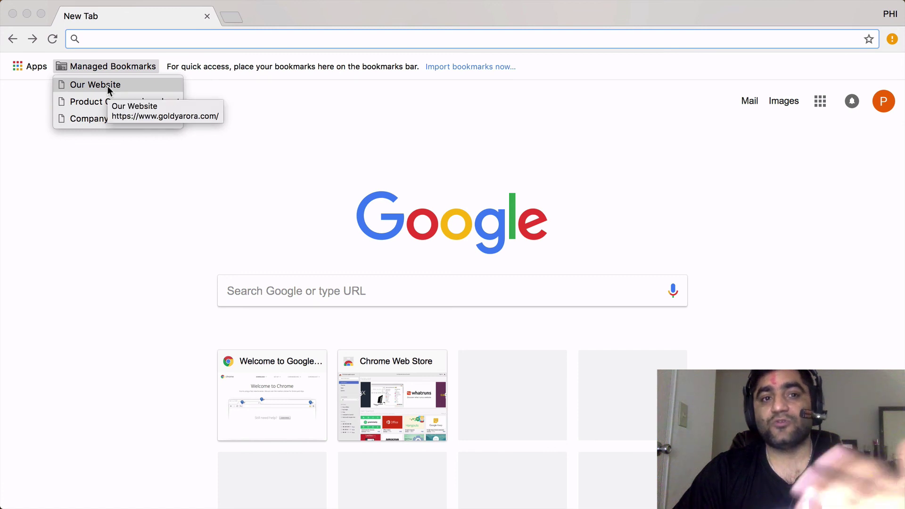
right_click(106, 85)
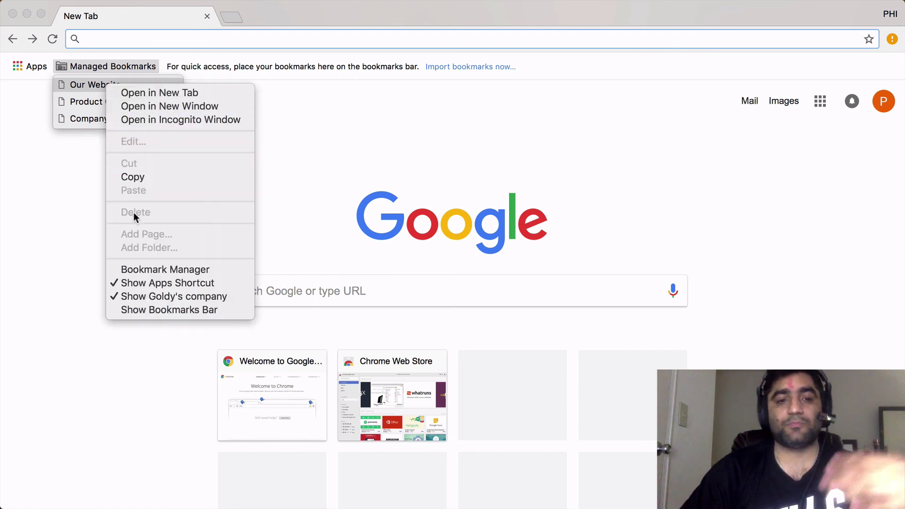
click(83, 190)
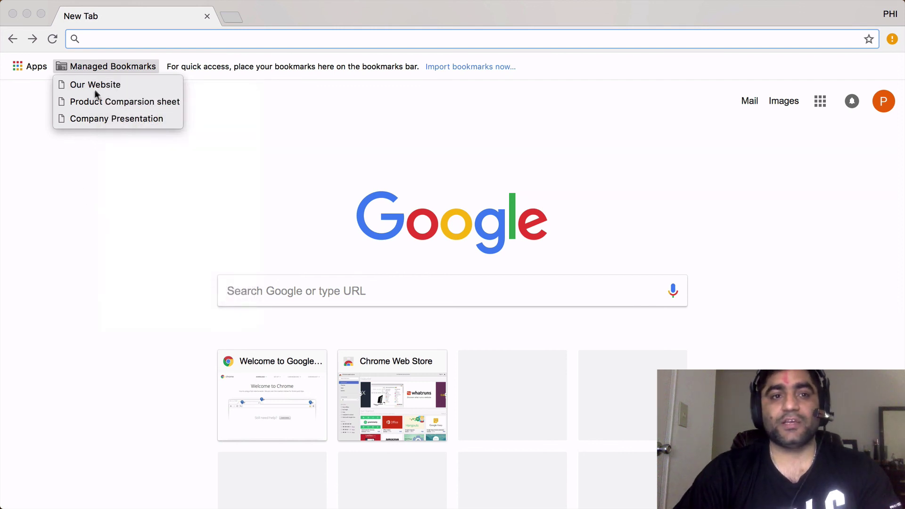
right_click(117, 65)
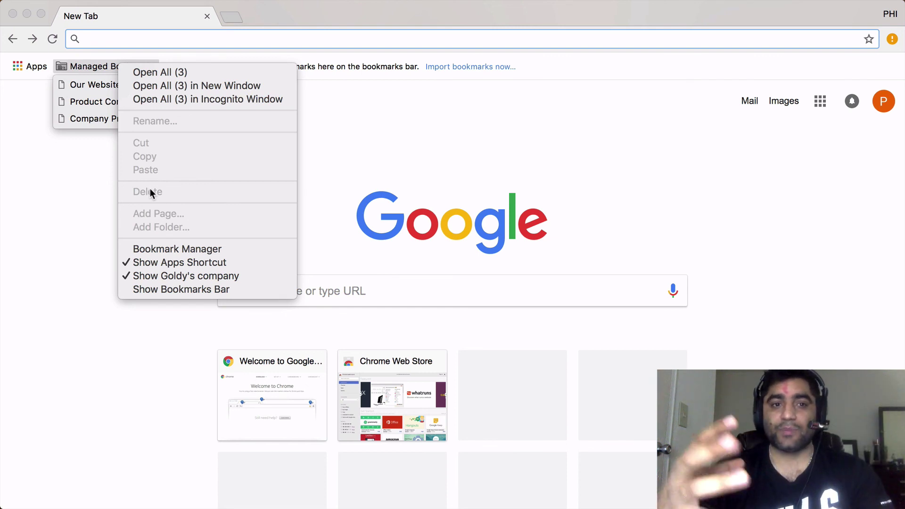
click(92, 179)
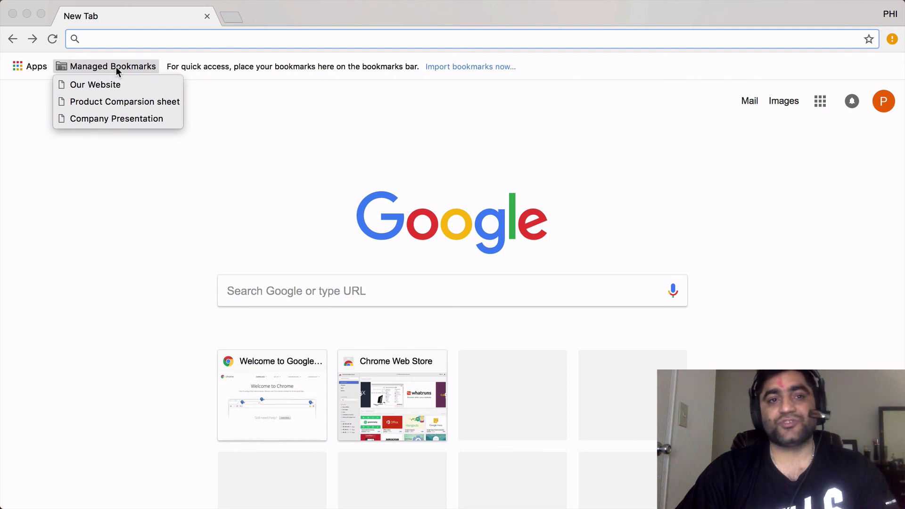
click(354, 182)
In Bookmark Manager, view the managed company folder with Our Website, Product Comparsion sheet, Company Presentation.
mouse_move(325, 4)
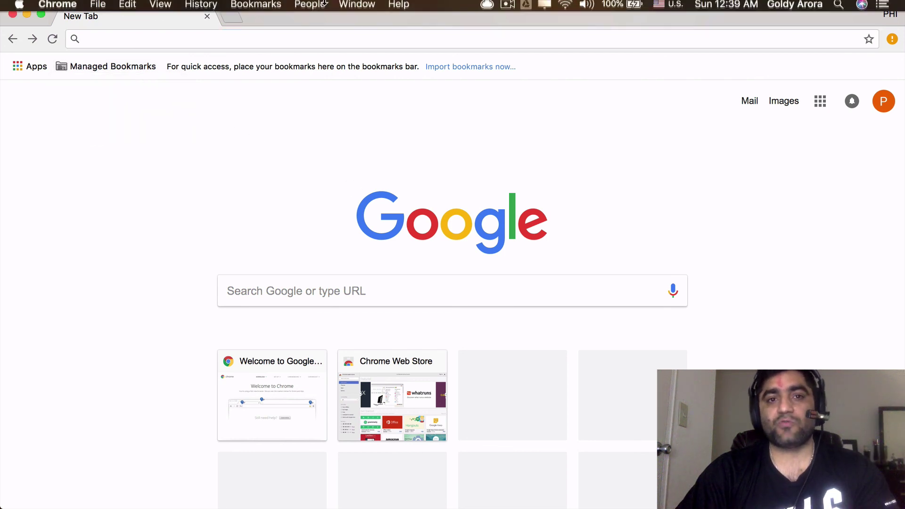
click(249, 8)
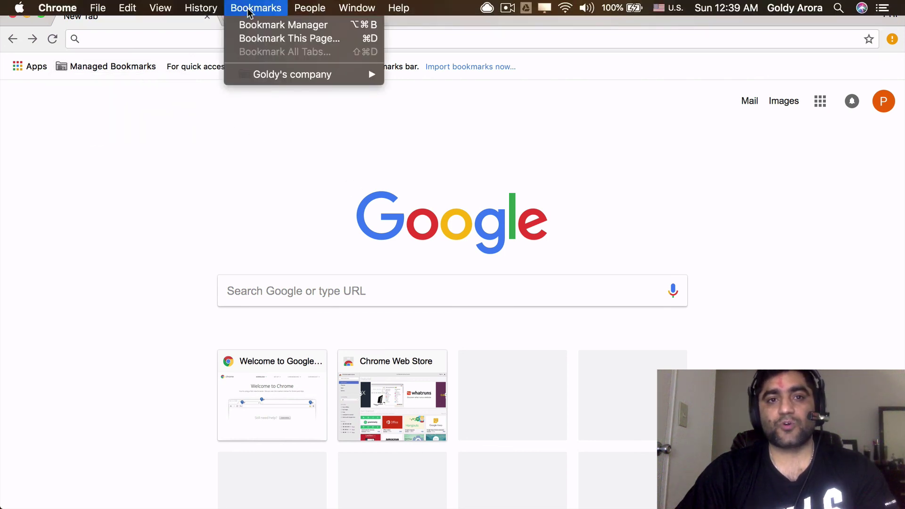
click(280, 26)
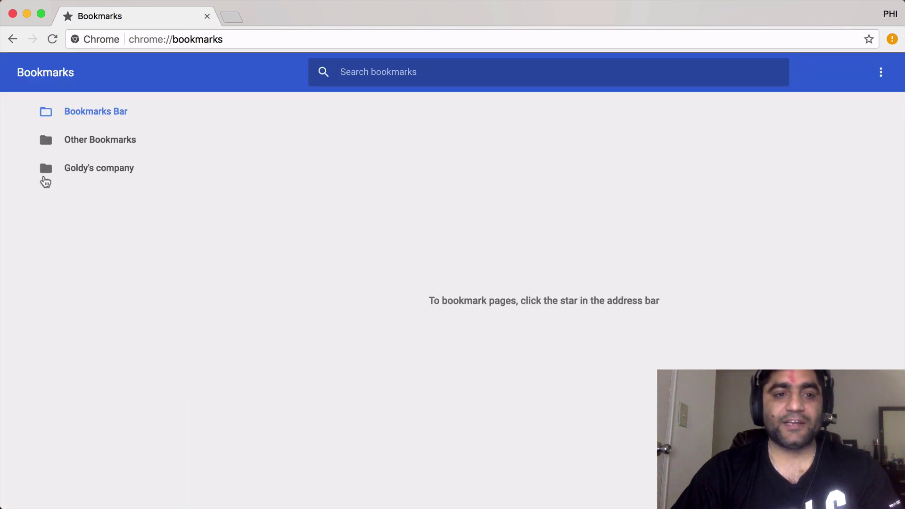
click(107, 171)
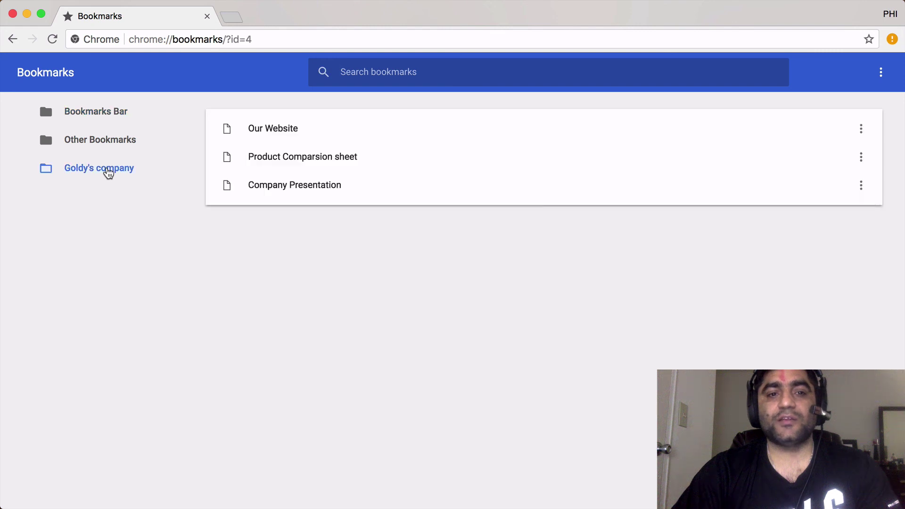